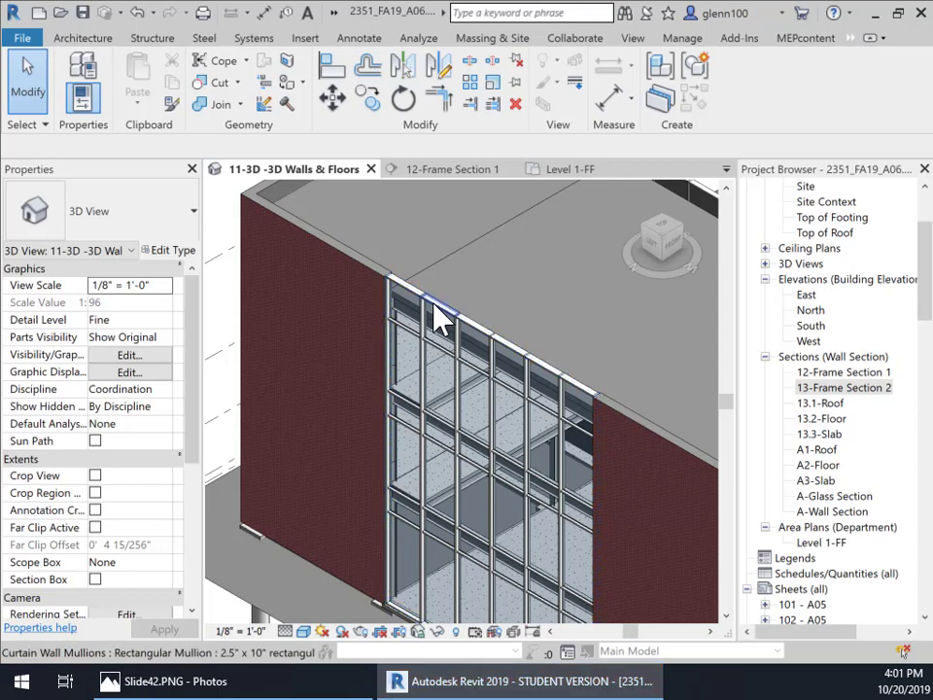
Step: Inspect a horizontal mullion at the top of the curtain wall in the 3D view
click(438, 311)
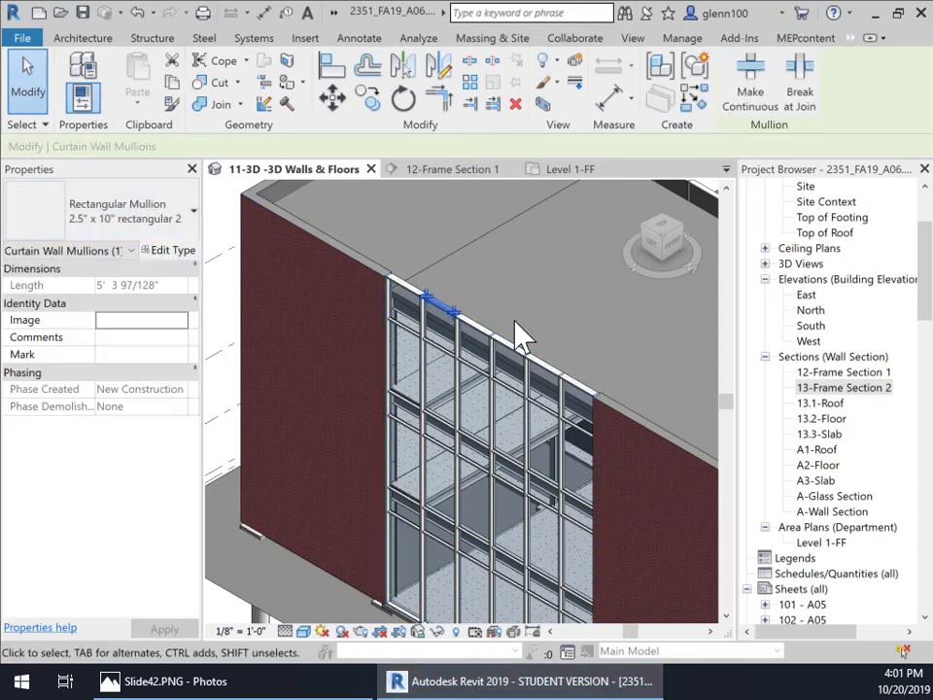
key(Escape)
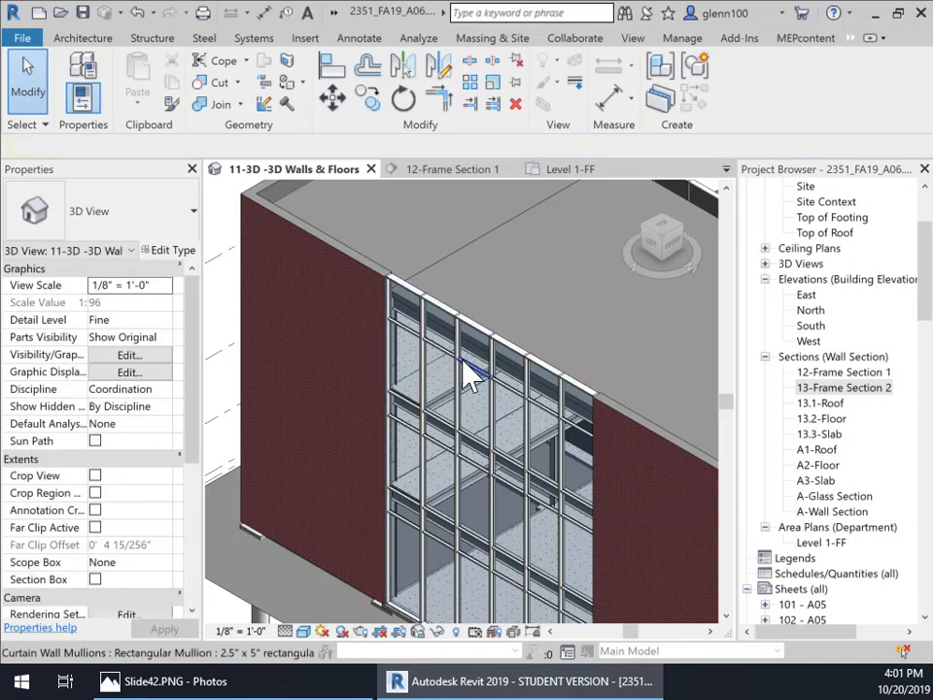
scroll(518, 443, up, 3)
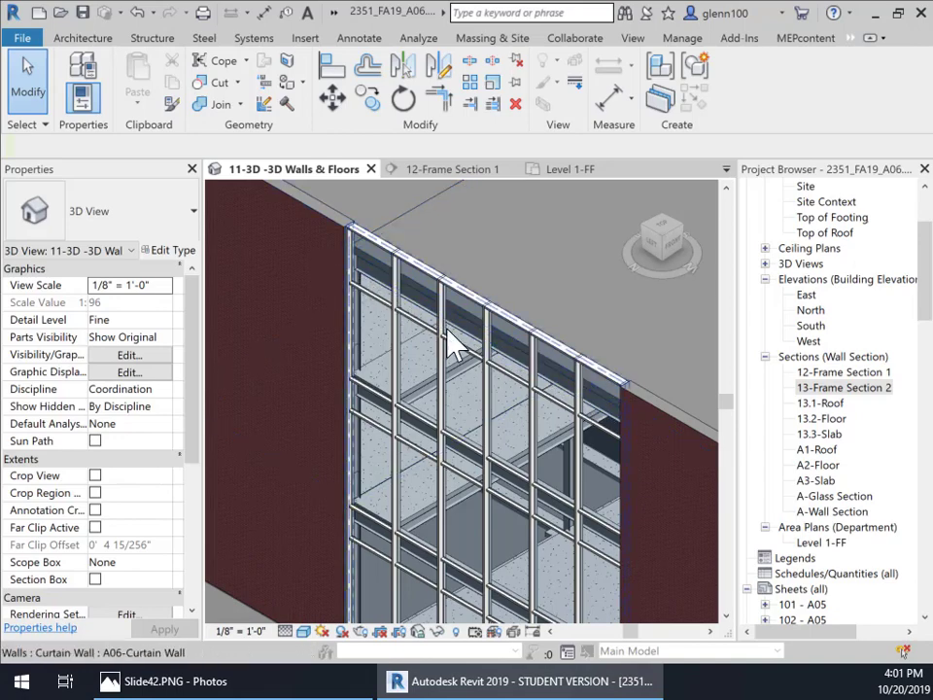
scroll(452, 345, down, 4)
middle_drag(494, 359, 516, 381)
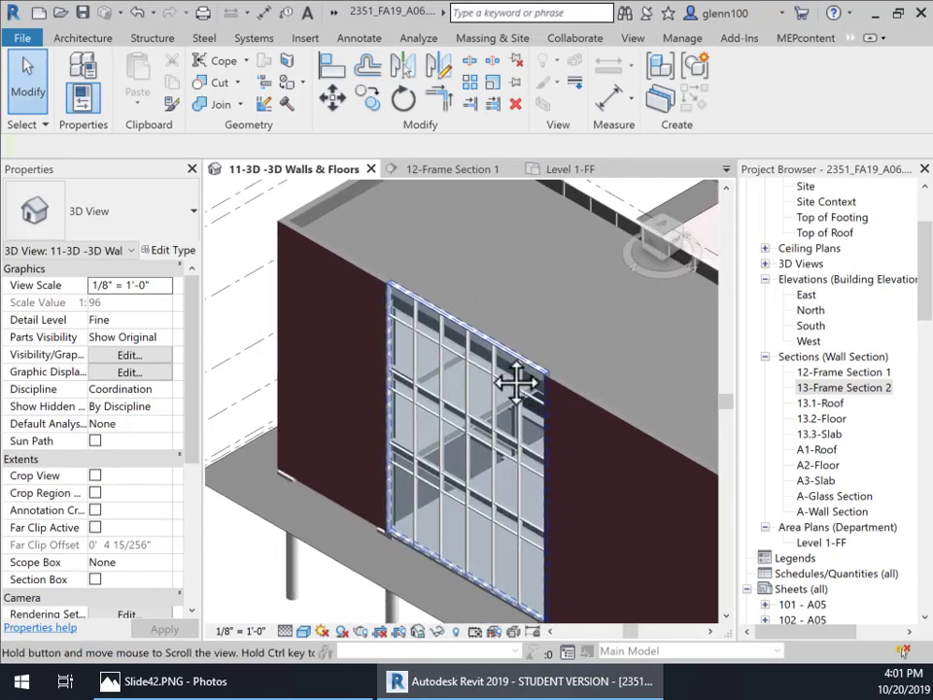
Step: Select the curtain wall and orbit the 3D view to examine it from several angles
click(83, 39)
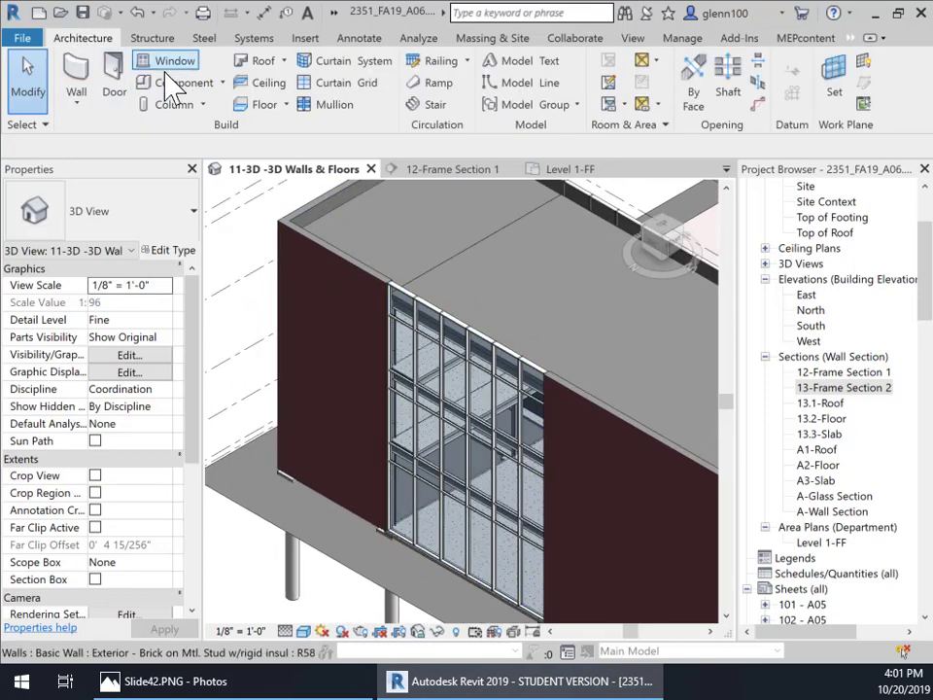
click(454, 316)
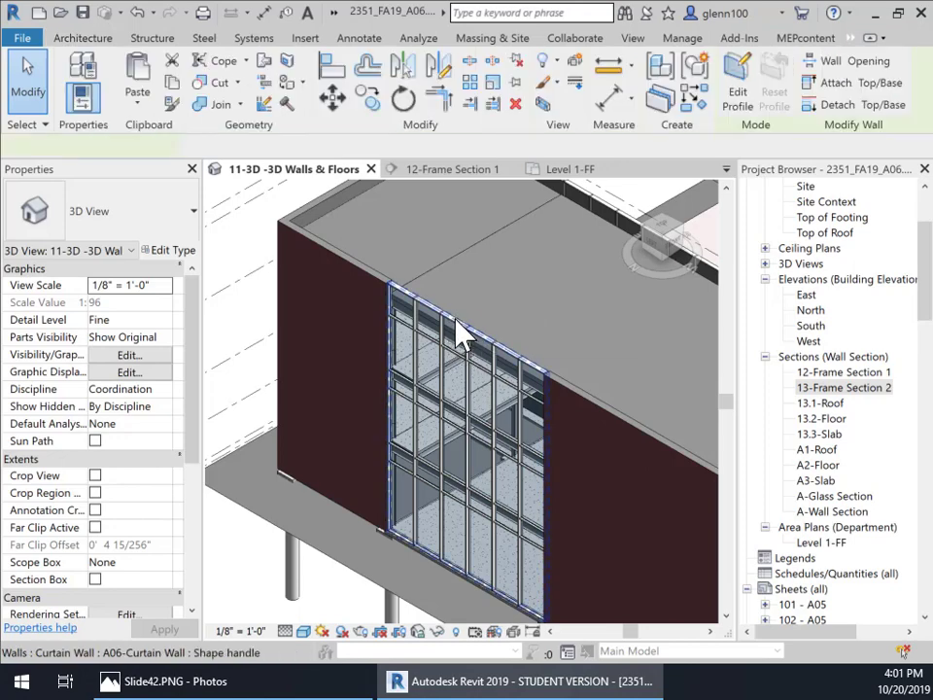
click(686, 236)
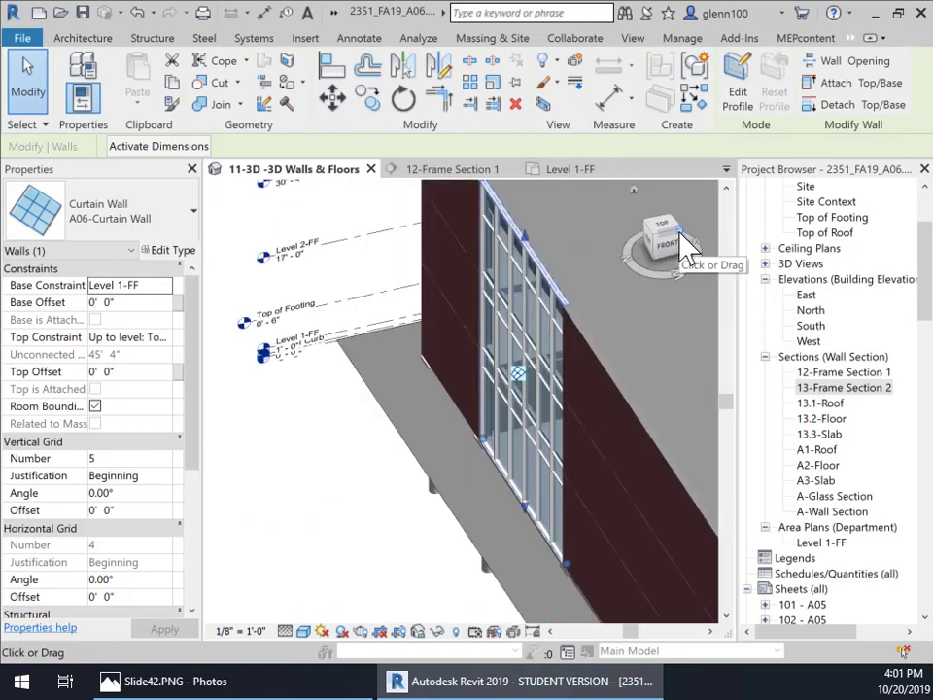
click(681, 233)
middle_drag(679, 515, 518, 381)
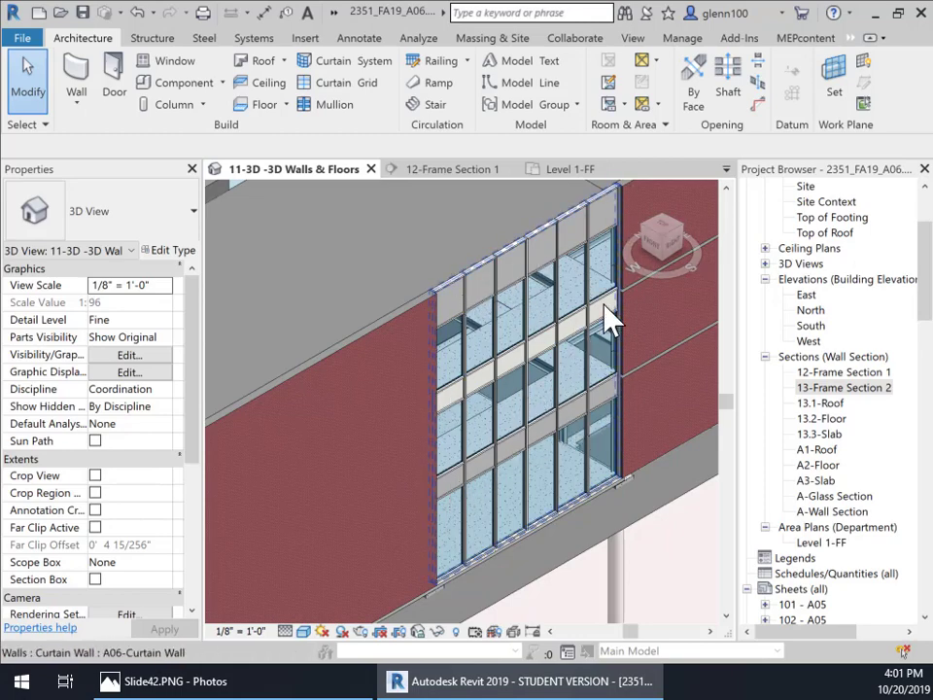
middle_drag(500, 323, 607, 511)
click(647, 244)
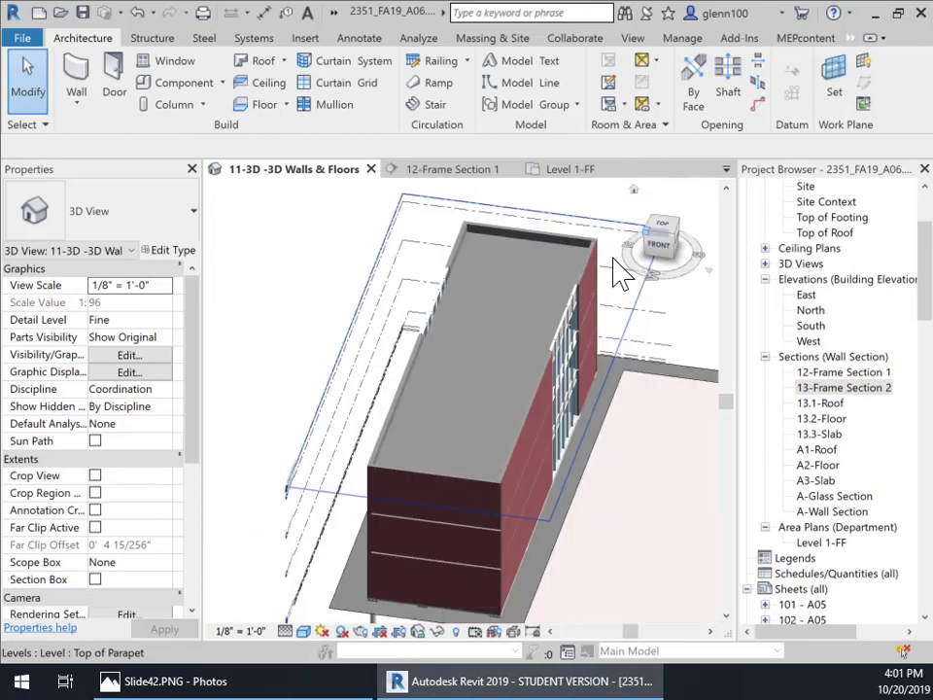
click(618, 255)
scroll(375, 410, up, 6)
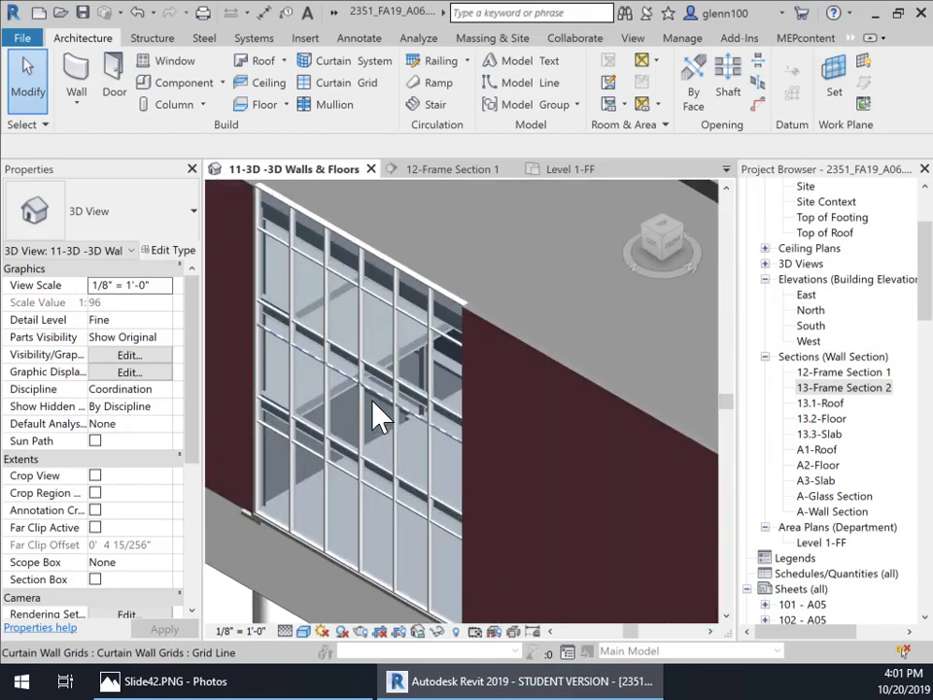
middle_drag(338, 297, 495, 538)
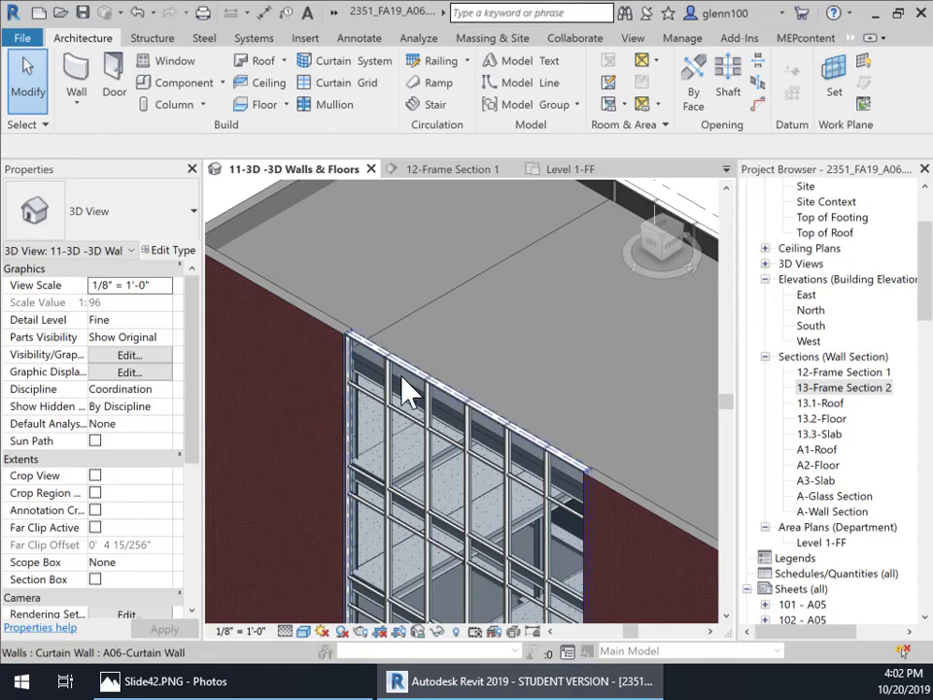
Step: Open the A-Glass Section view from its section marker on the Level 1-FF plan
click(571, 175)
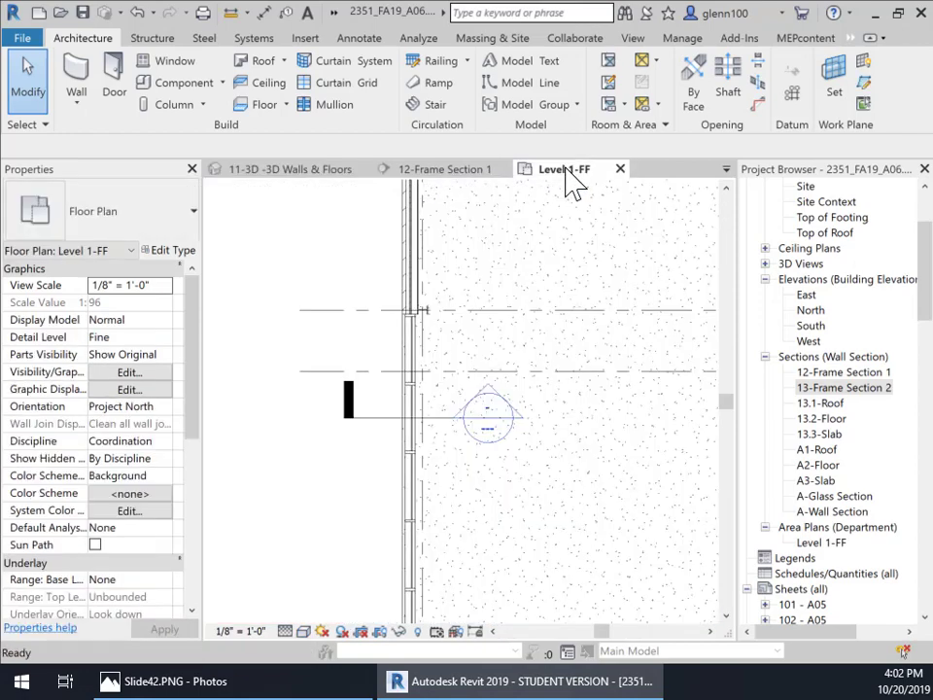
scroll(451, 433, down, 4)
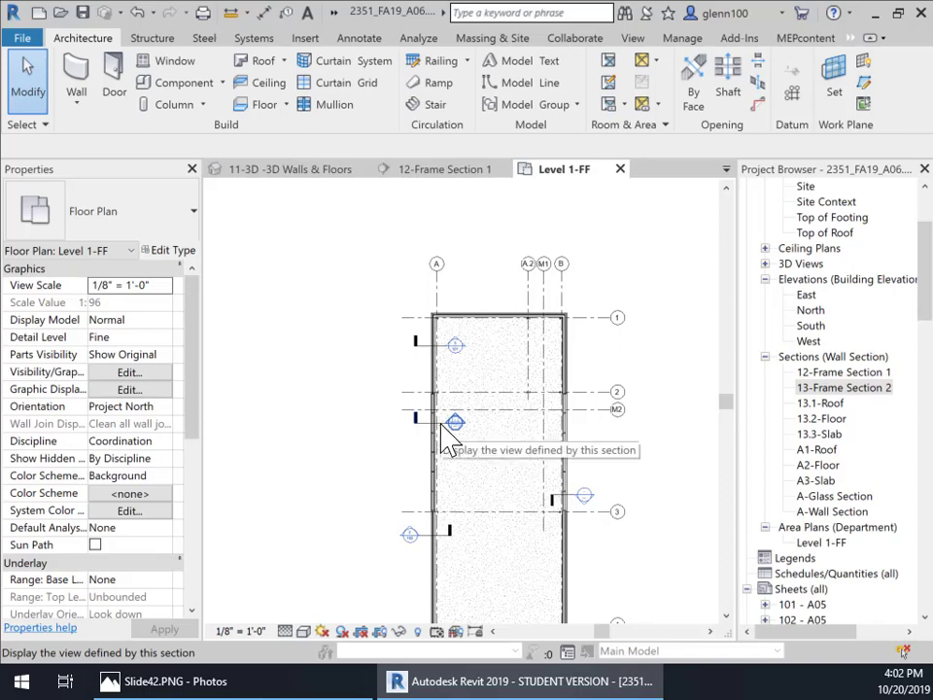
double_click(455, 425)
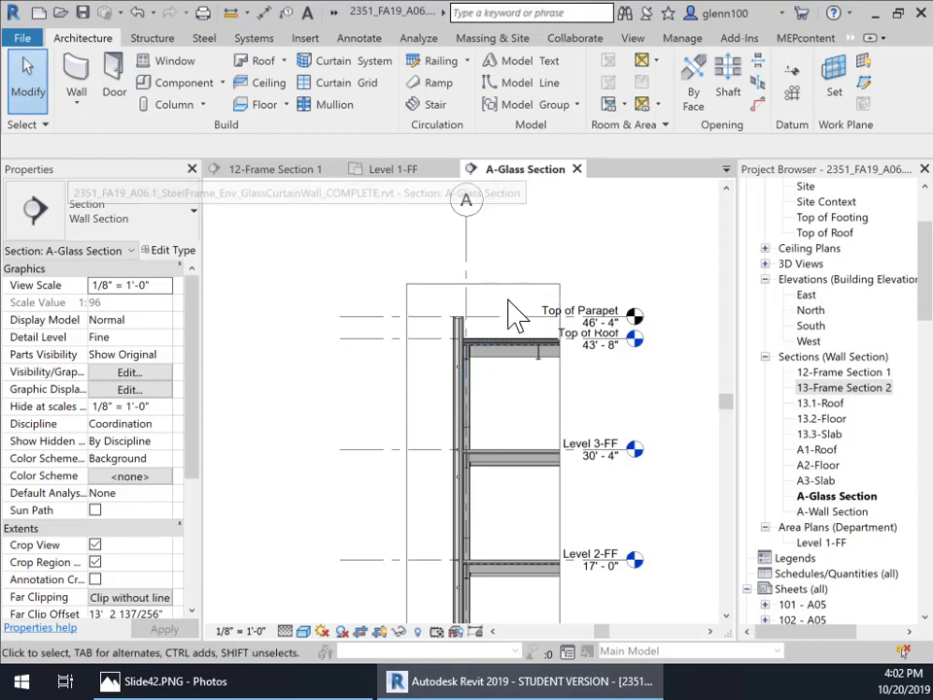
Step: Inspect where the curtain wall meets the floor slabs, steel beams and foundation in the section
scroll(454, 385, up, 5)
middle_drag(554, 369, 565, 481)
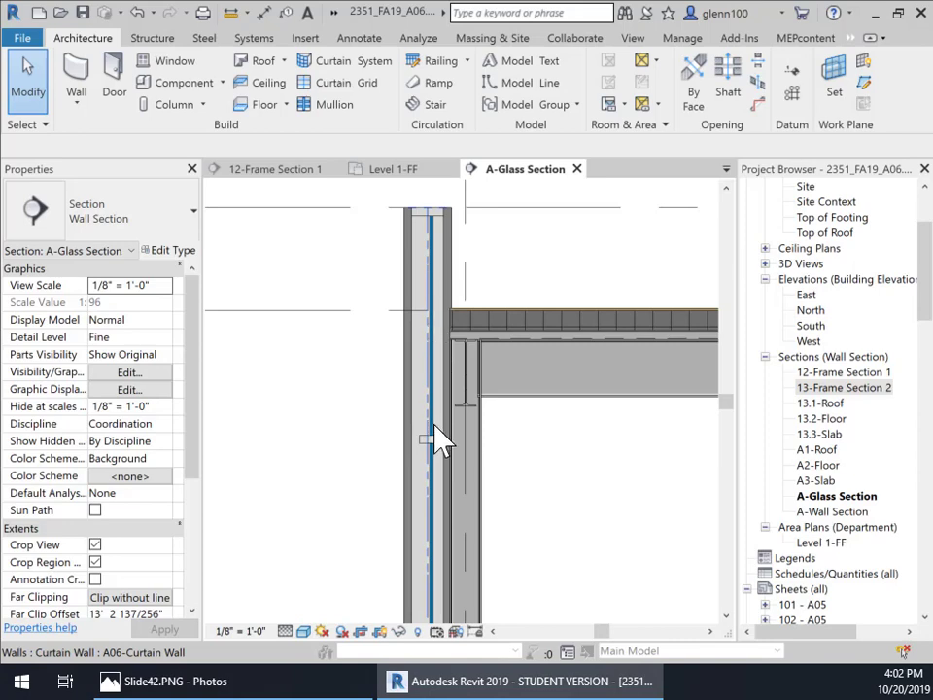
middle_drag(437, 443, 525, 326)
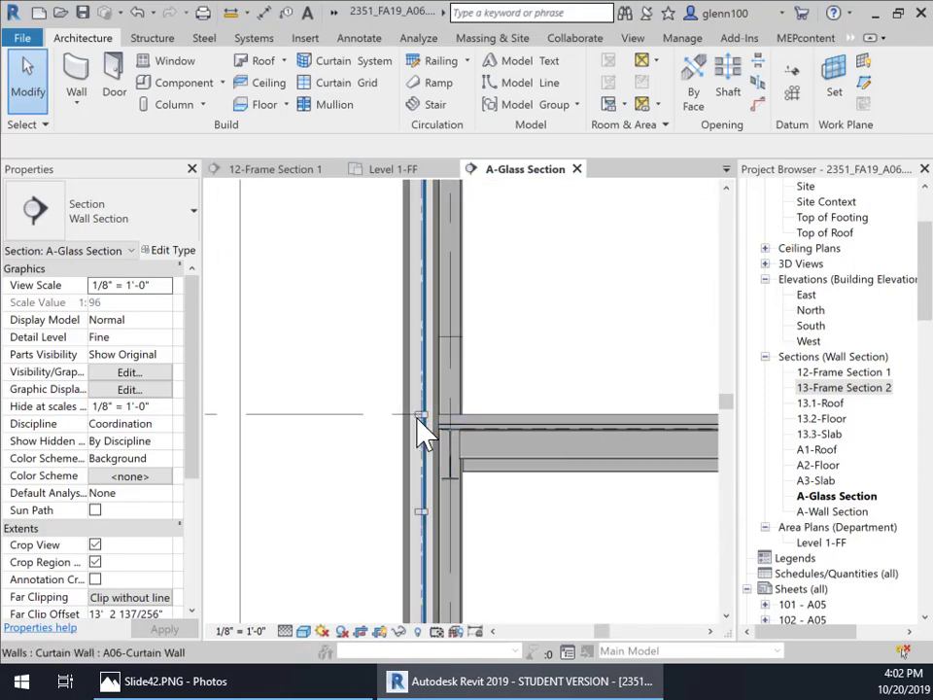
scroll(453, 418, up, 2)
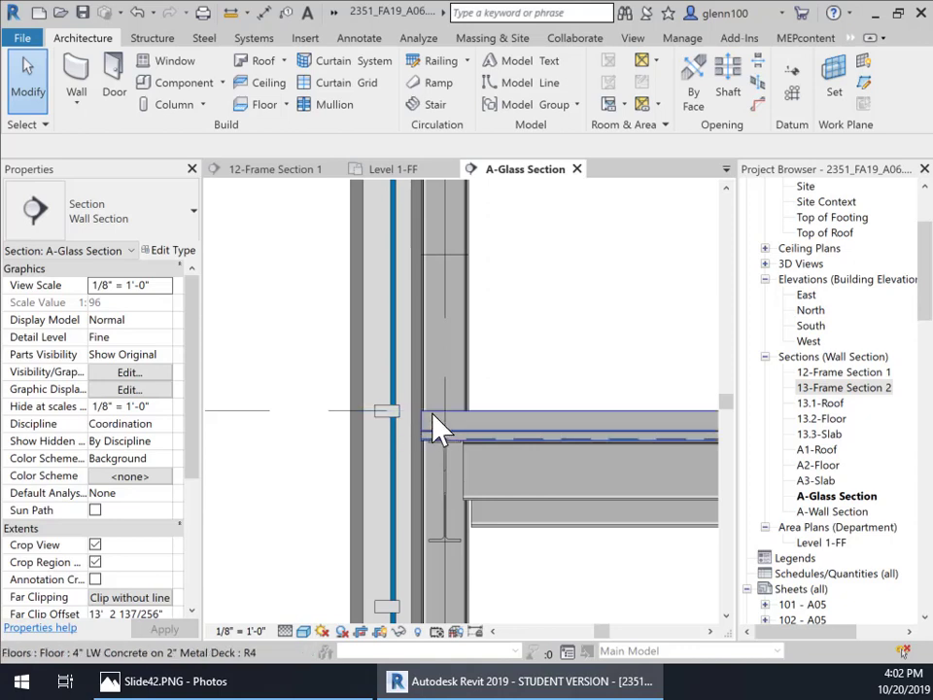
middle_drag(416, 499, 423, 359)
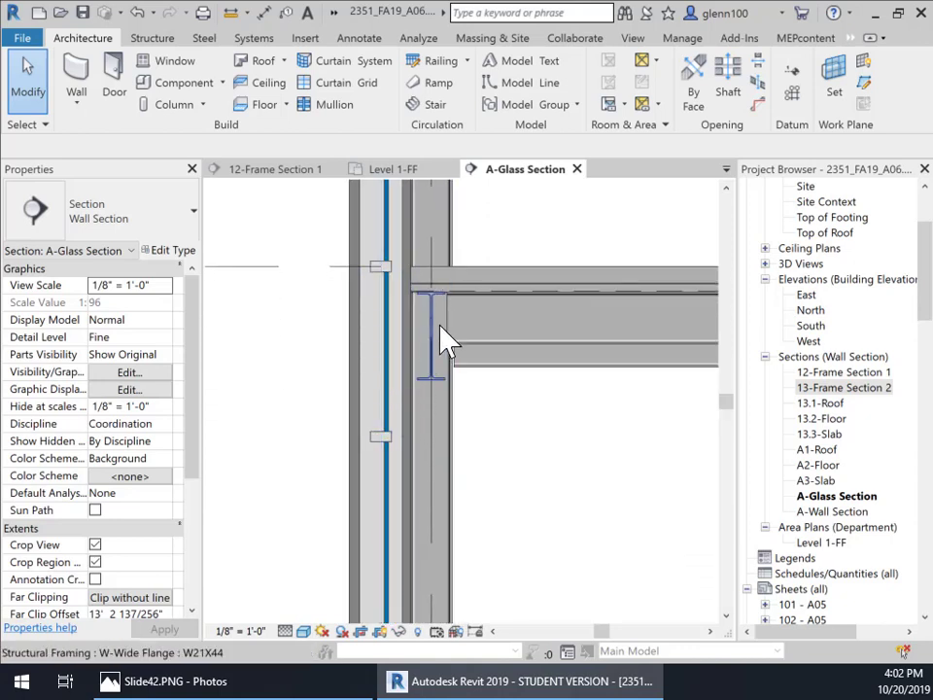
middle_drag(431, 394, 458, 425)
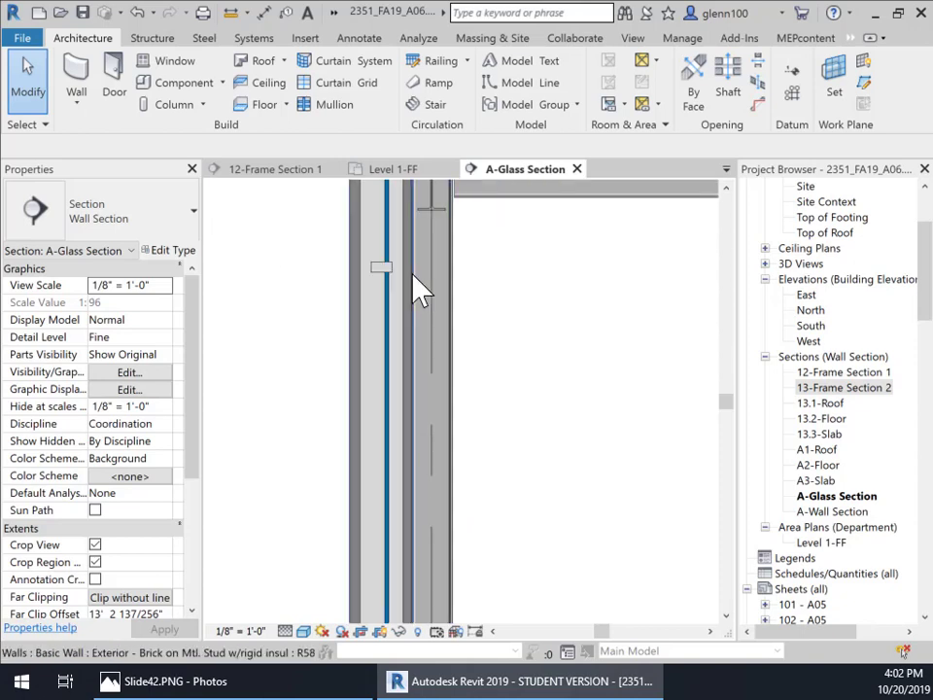
middle_drag(401, 510, 383, 296)
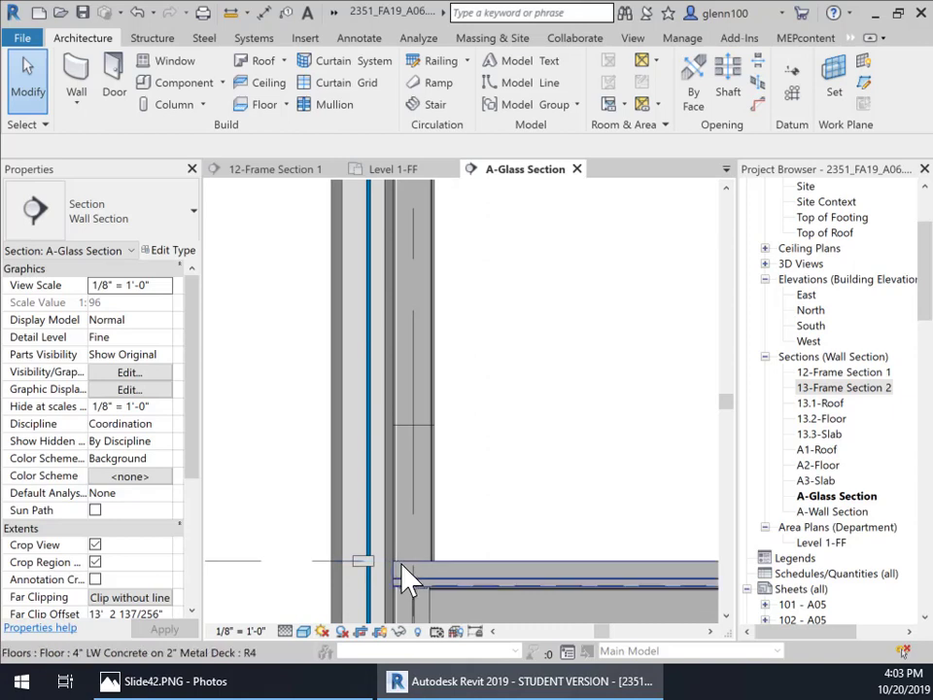
scroll(404, 578, up, 3)
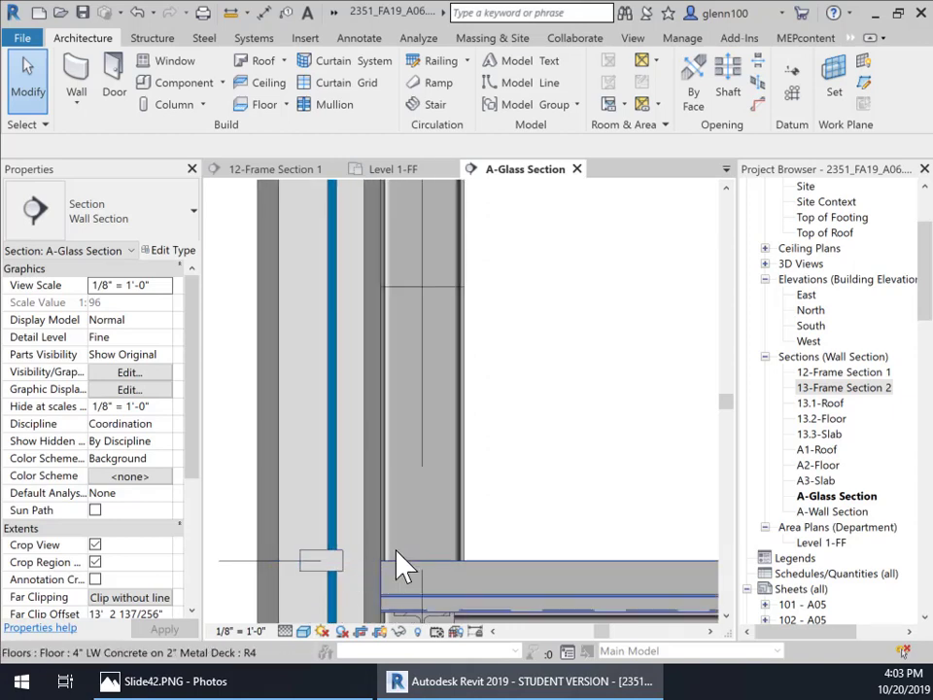
scroll(490, 350, down, 4)
middle_drag(513, 568, 469, 183)
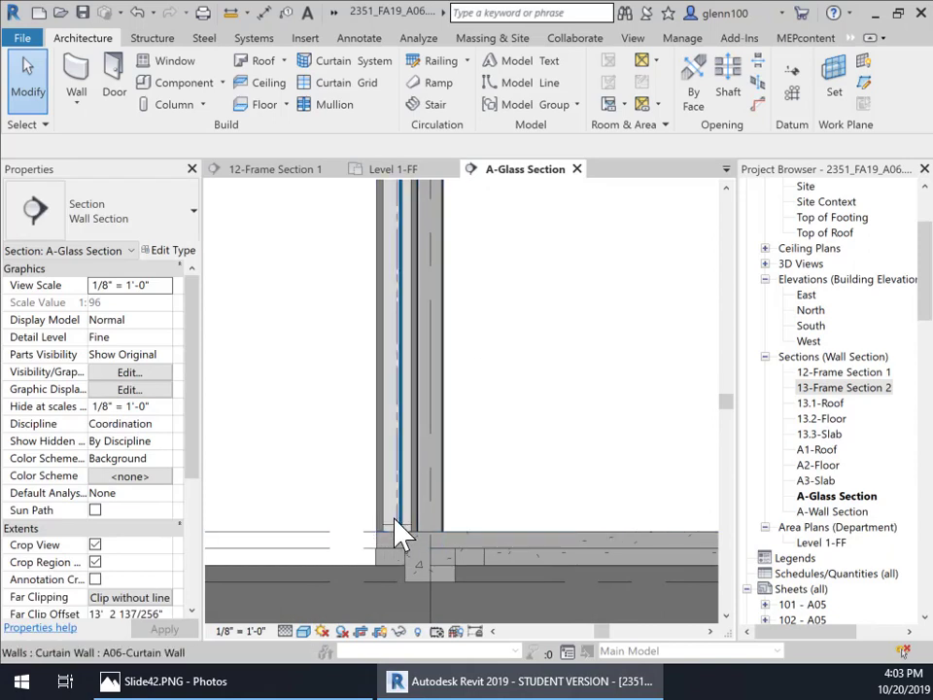
middle_drag(469, 251, 456, 670)
Step: Inspect the top of the curtain wall where it meets the roof and parapet in the section
scroll(422, 260, up, 2)
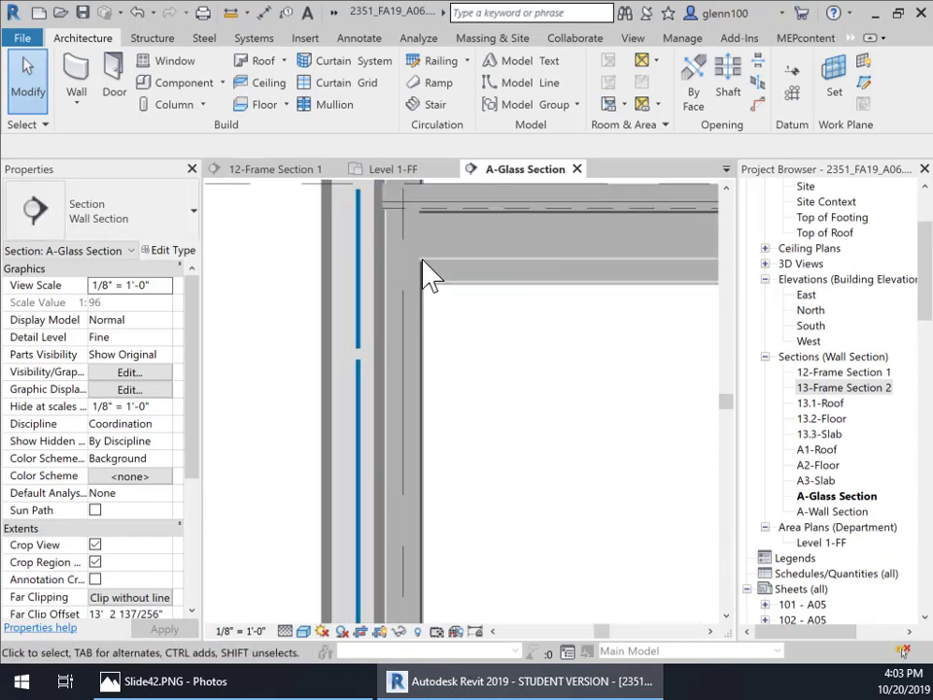
middle_drag(463, 286, 462, 636)
middle_drag(452, 230, 477, 564)
middle_drag(510, 334, 499, 661)
scroll(456, 239, up, 2)
middle_drag(458, 243, 473, 622)
middle_drag(527, 293, 560, 581)
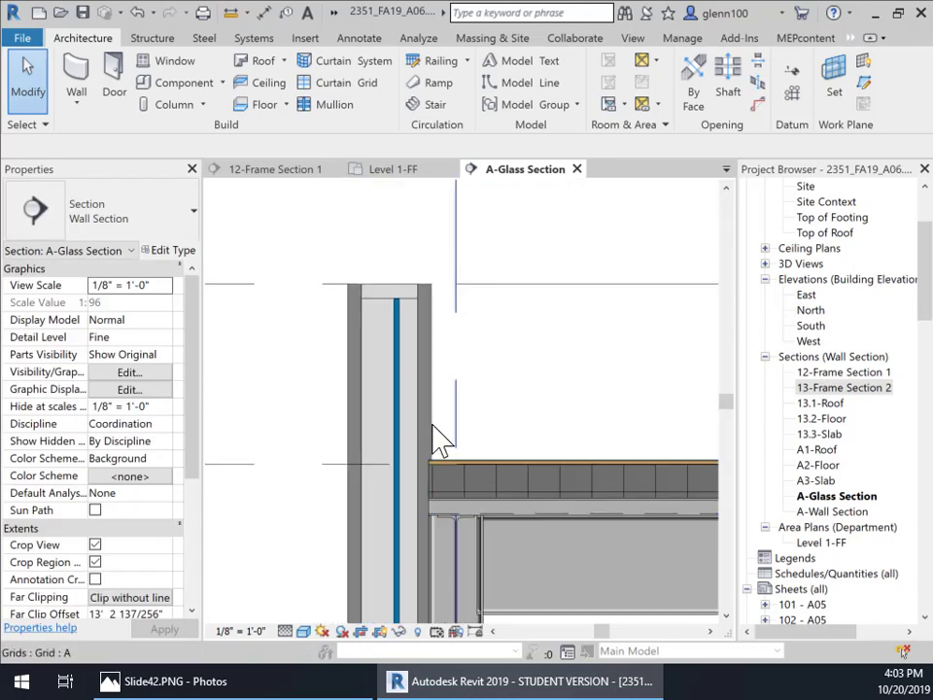
scroll(440, 387, up, 4)
scroll(503, 374, down, 1)
middle_drag(507, 372, 495, 274)
scroll(492, 274, down, 4)
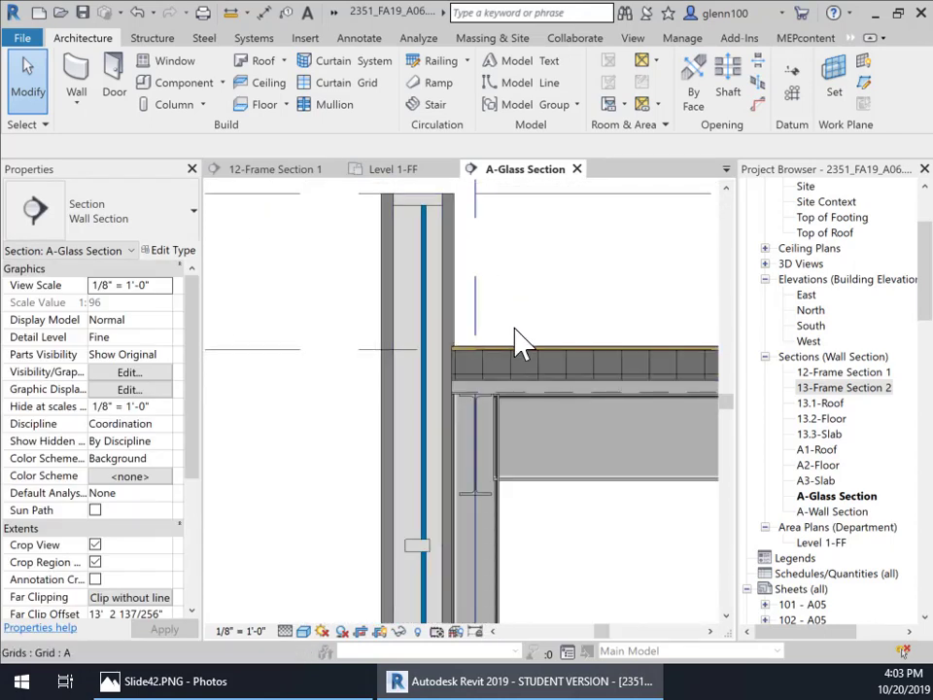
Step: Select the curtain wall mullion and the adjacent brick wall in the section to review their properties
click(447, 321)
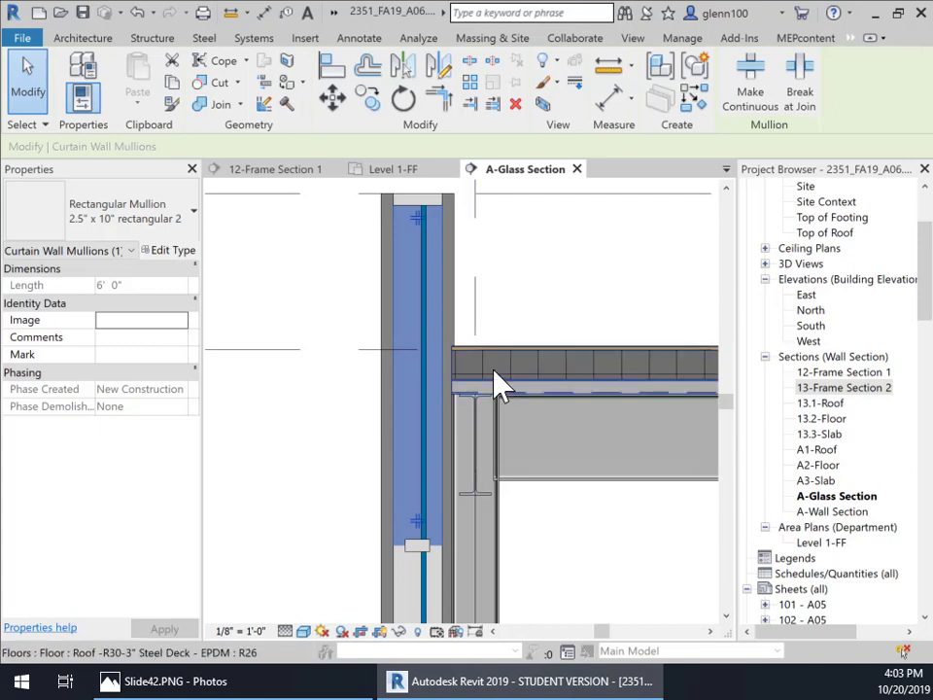
click(515, 264)
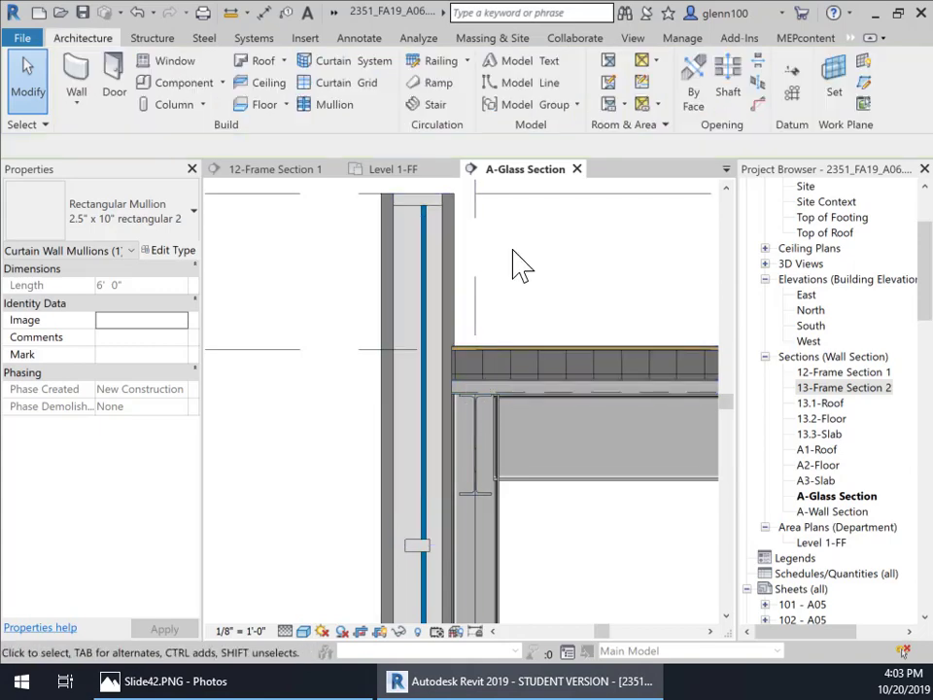
click(460, 272)
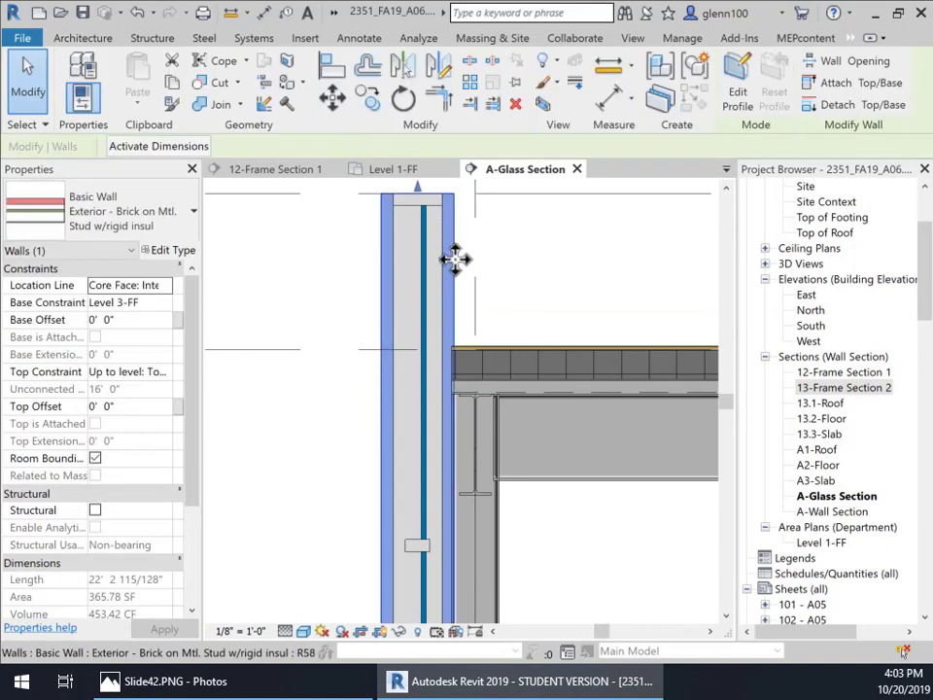
click(601, 277)
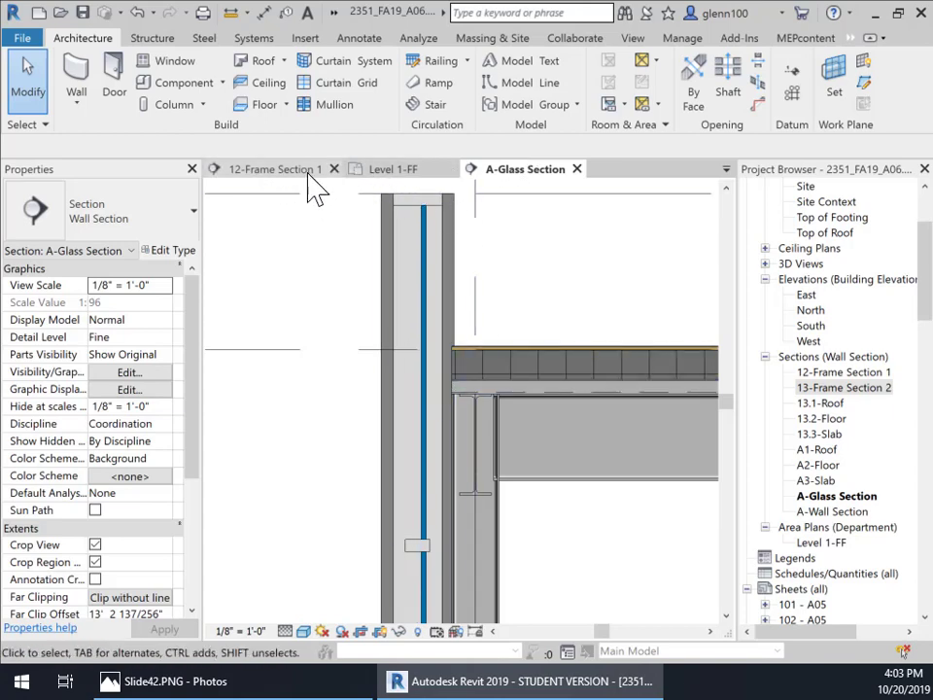
Step: Return to the Level 1-FF plan and inspect the mullion and brick wall where they meet
click(388, 173)
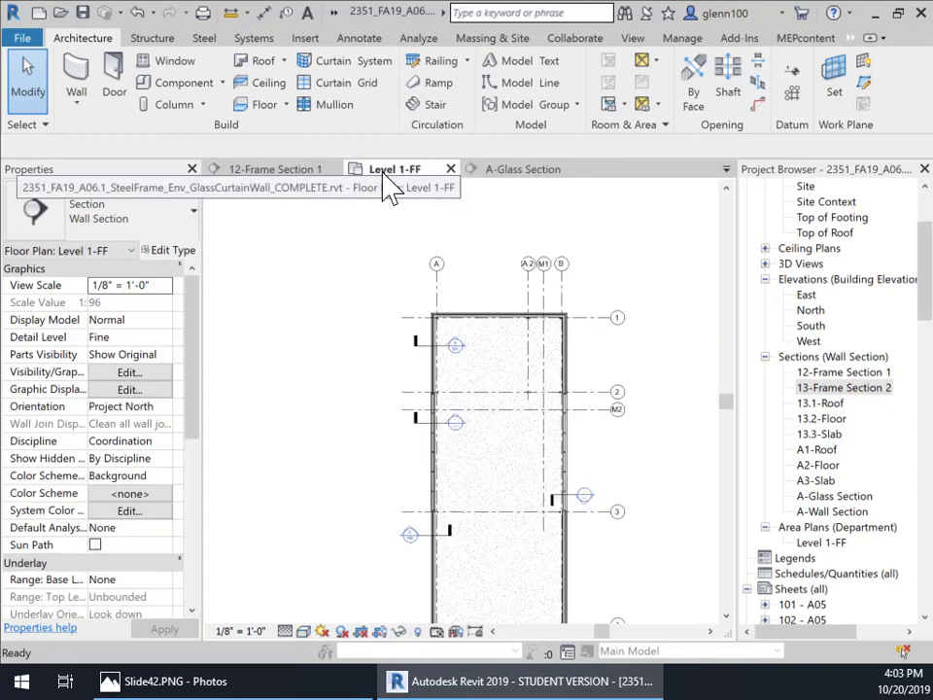
scroll(439, 413, up, 5)
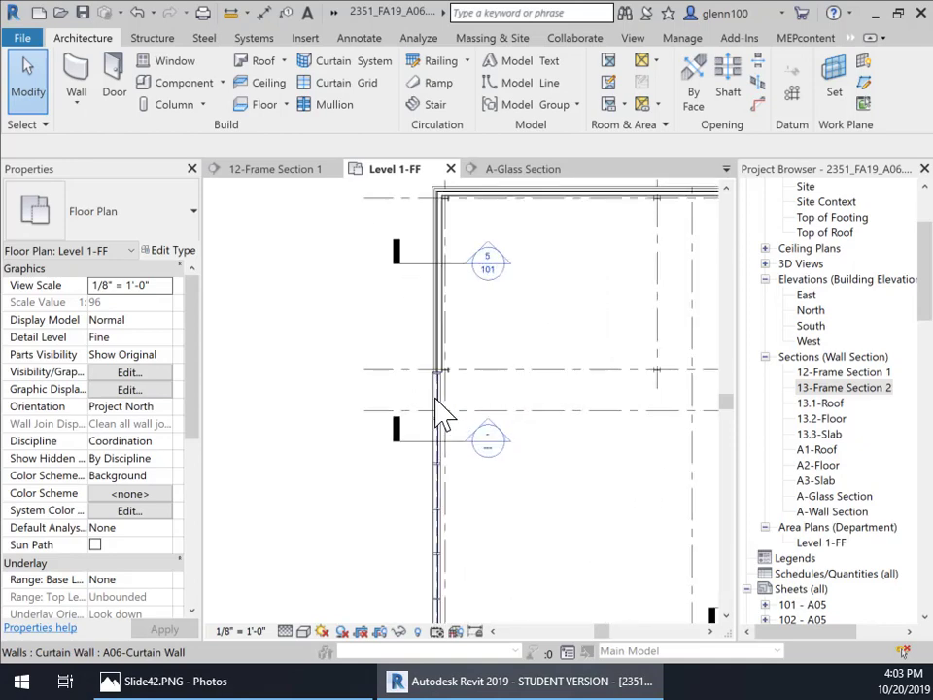
scroll(439, 413, up, 5)
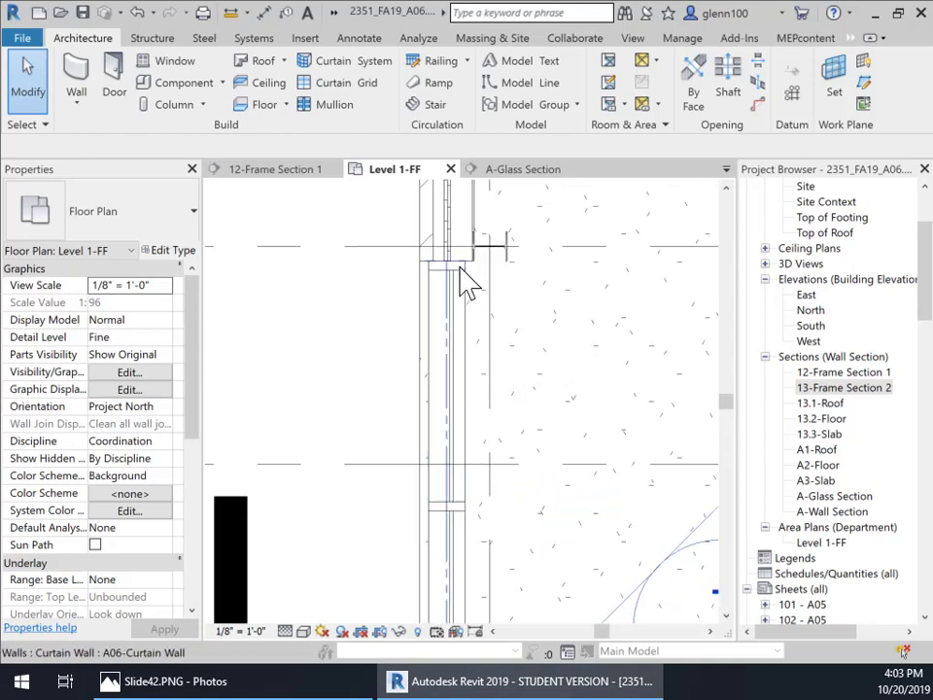
click(461, 271)
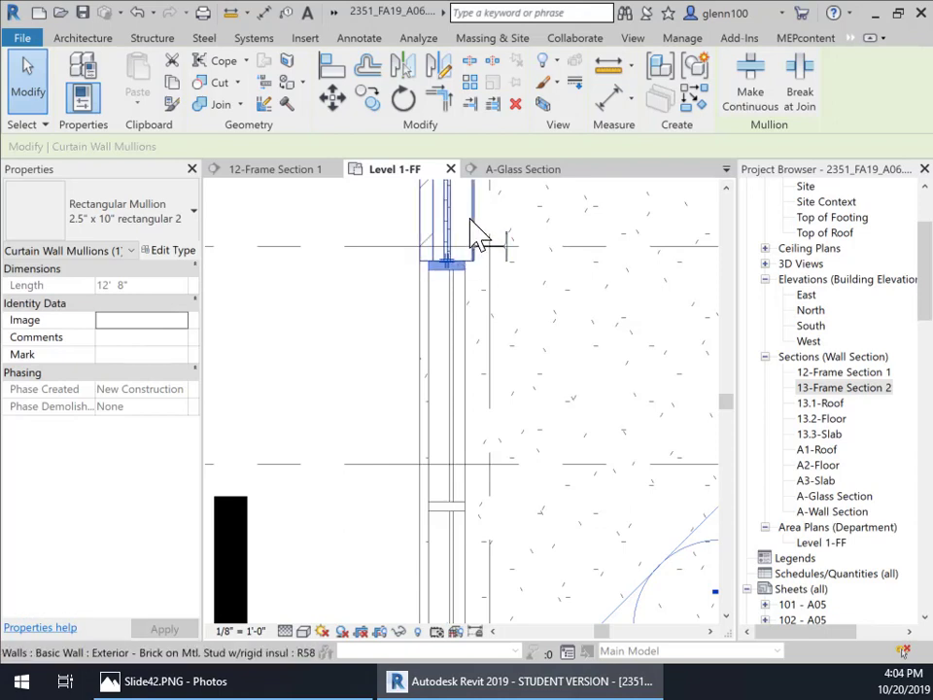
click(476, 234)
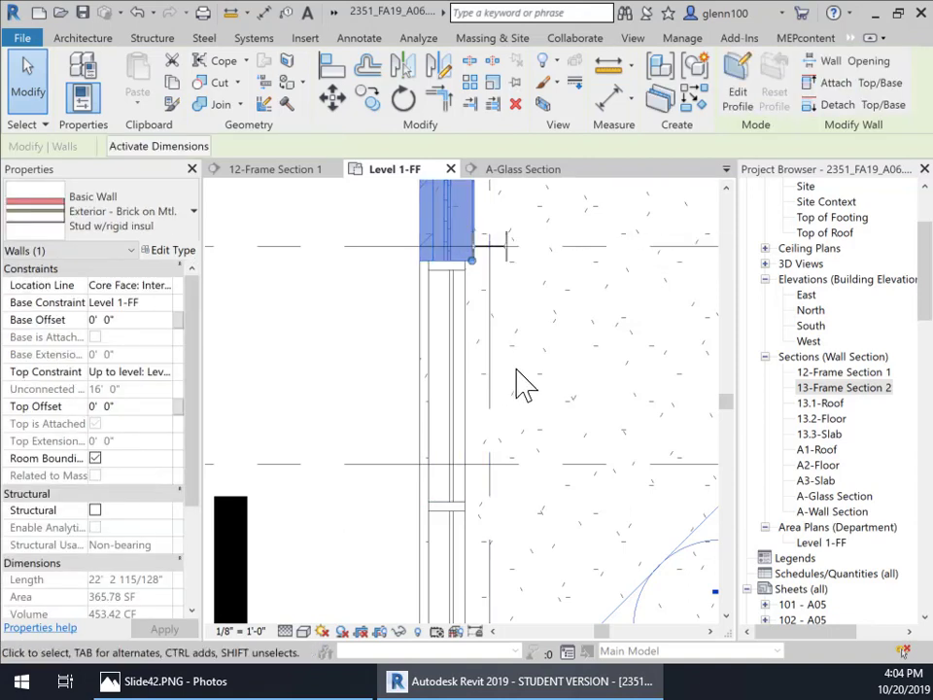
scroll(523, 383, down, 5)
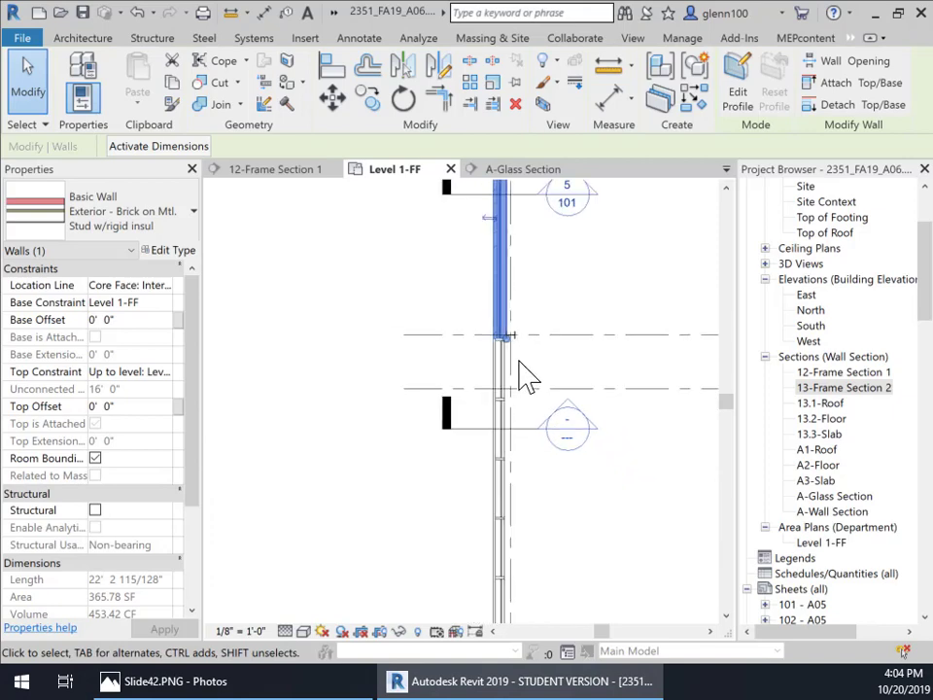
Step: Switch to the 11-3D -3D Walls & Floors view and zoom in on the top of the curtain wall
click(727, 170)
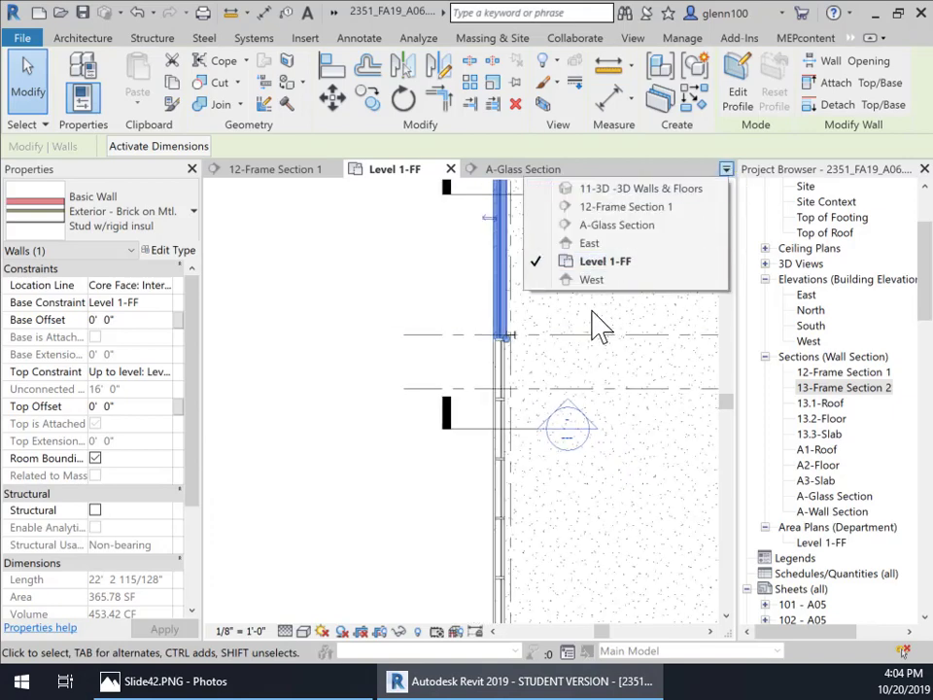
click(659, 190)
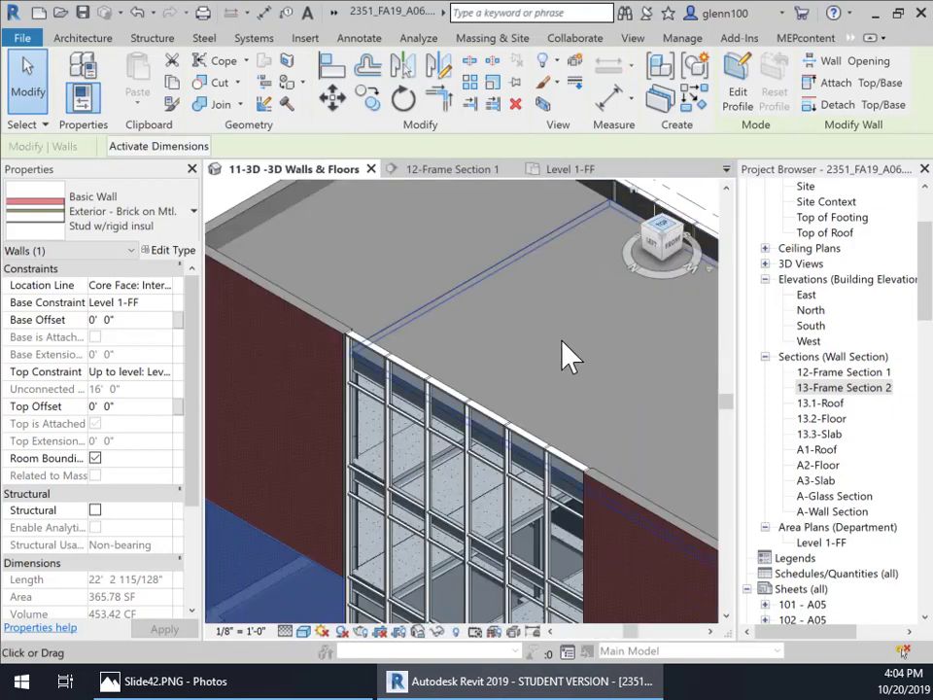
scroll(434, 420, up, 3)
scroll(359, 388, up, 2)
middle_drag(359, 387, 514, 333)
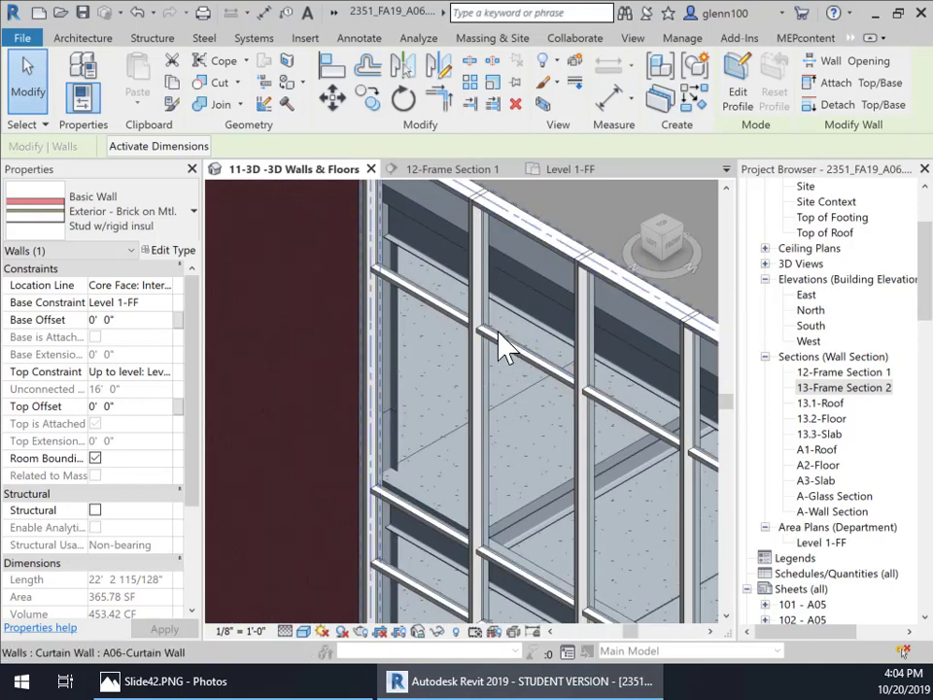
middle_drag(495, 323, 485, 473)
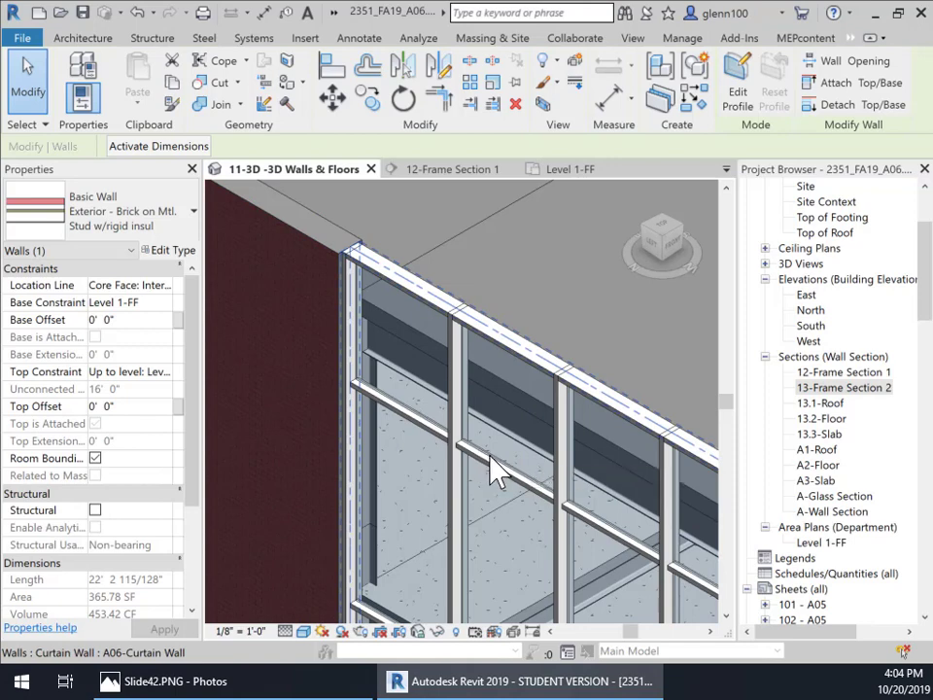
Step: Select a glazed curtain panel and review its available panel types
key(Tab)
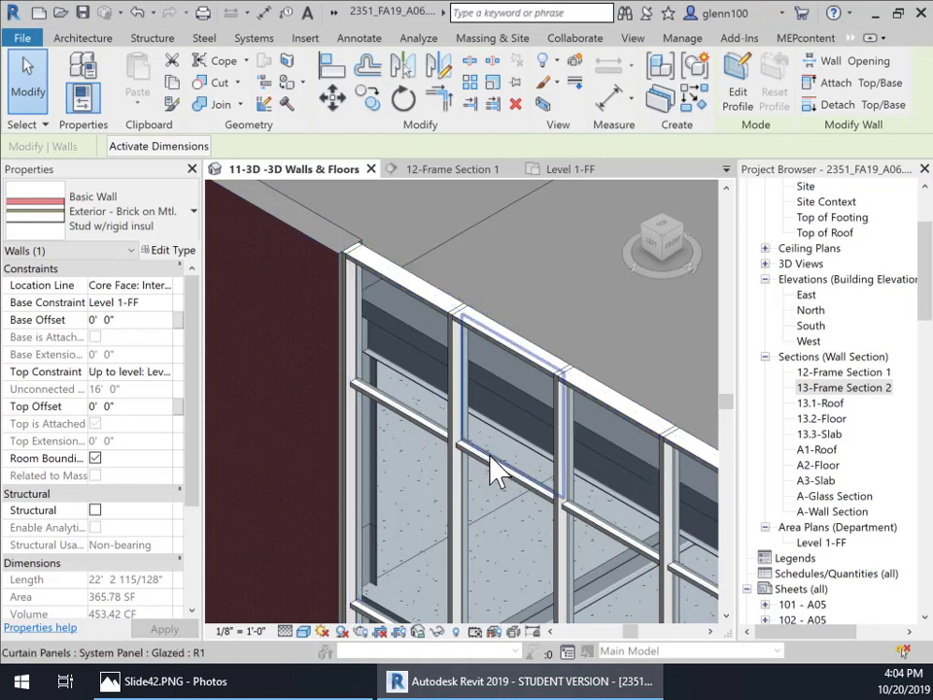
click(486, 465)
scroll(485, 462, up, 2)
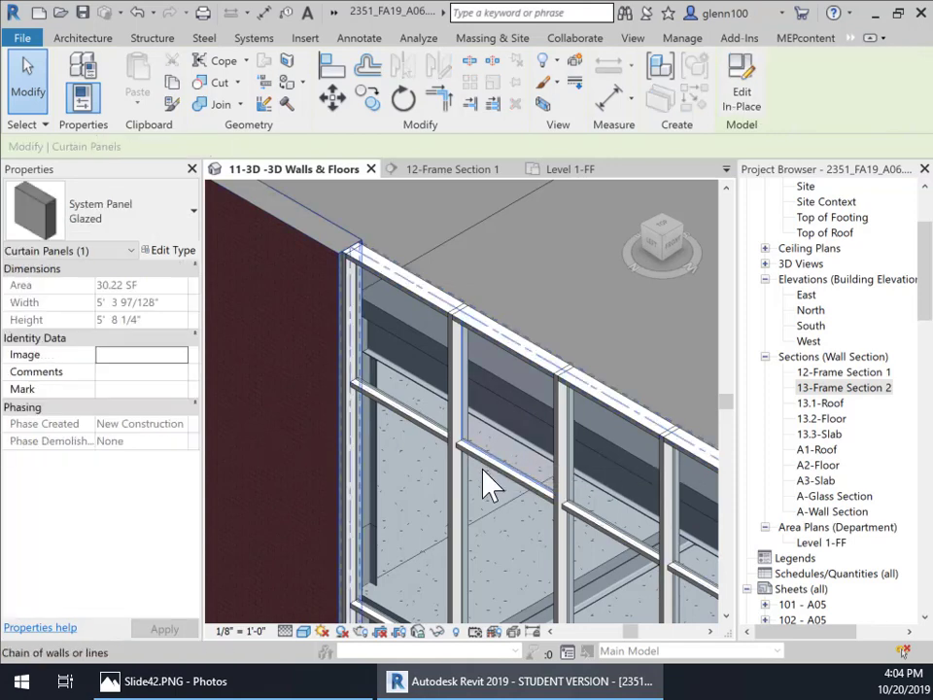
scroll(493, 456, down, 2)
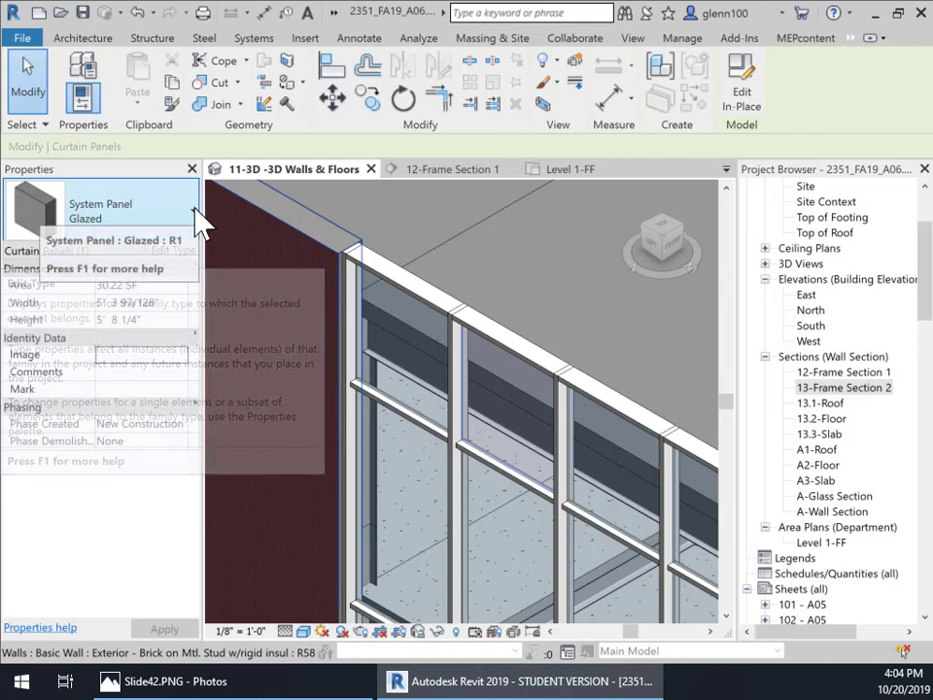
click(194, 212)
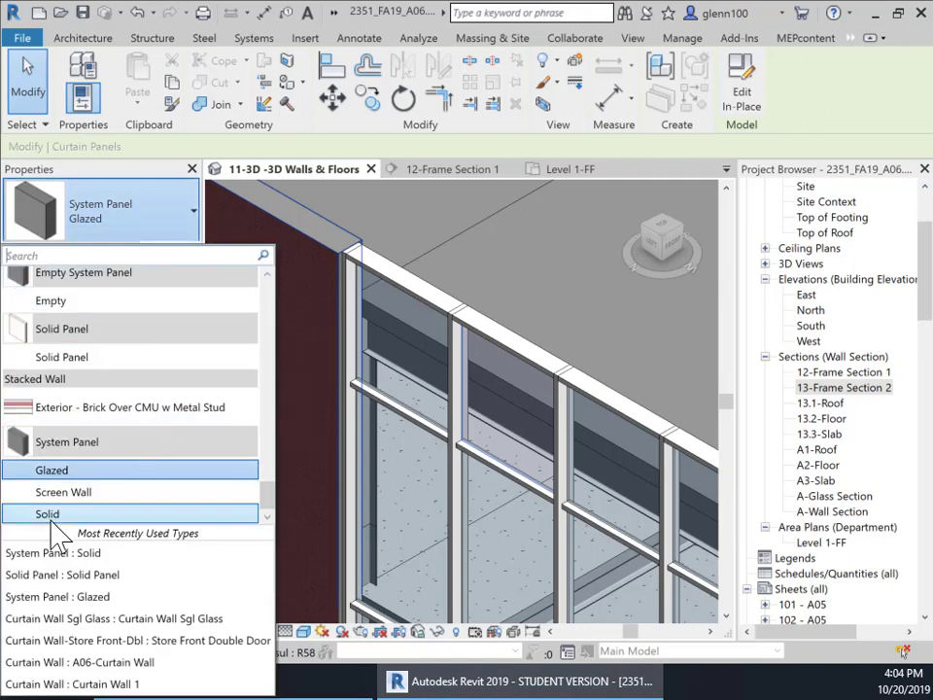
mouse_move(60, 525)
click(490, 238)
click(485, 246)
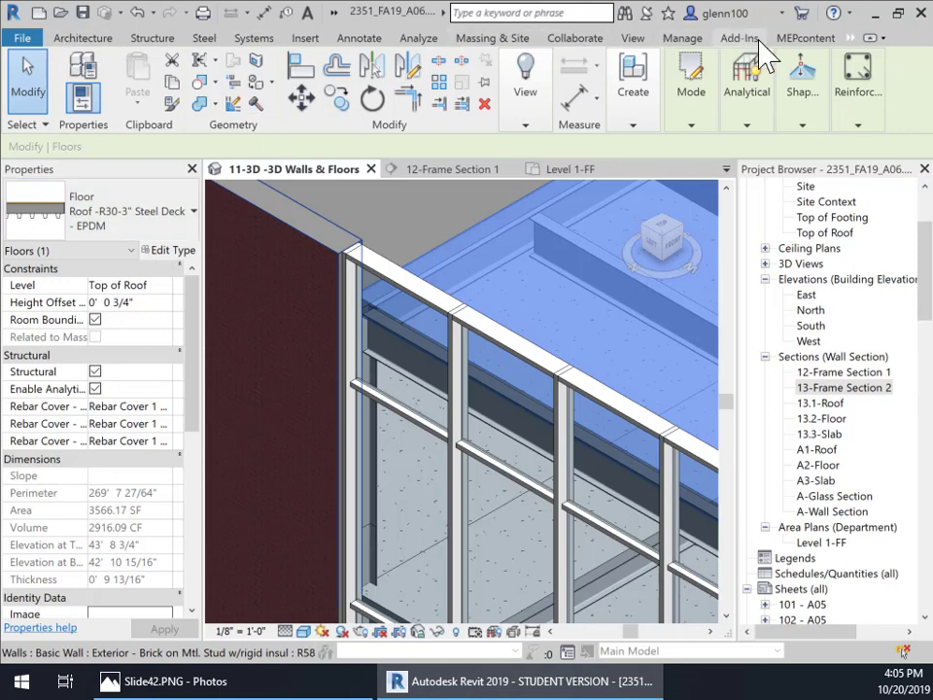
Step: Browse the US Imperial Curtain Wall Panels family library folder
click(305, 38)
click(668, 98)
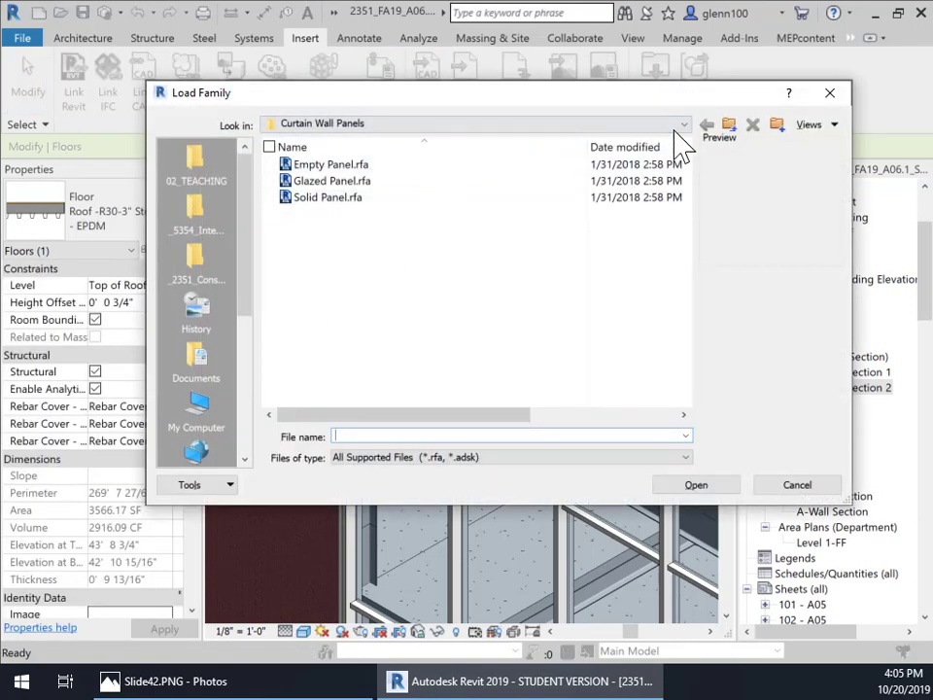
click(683, 126)
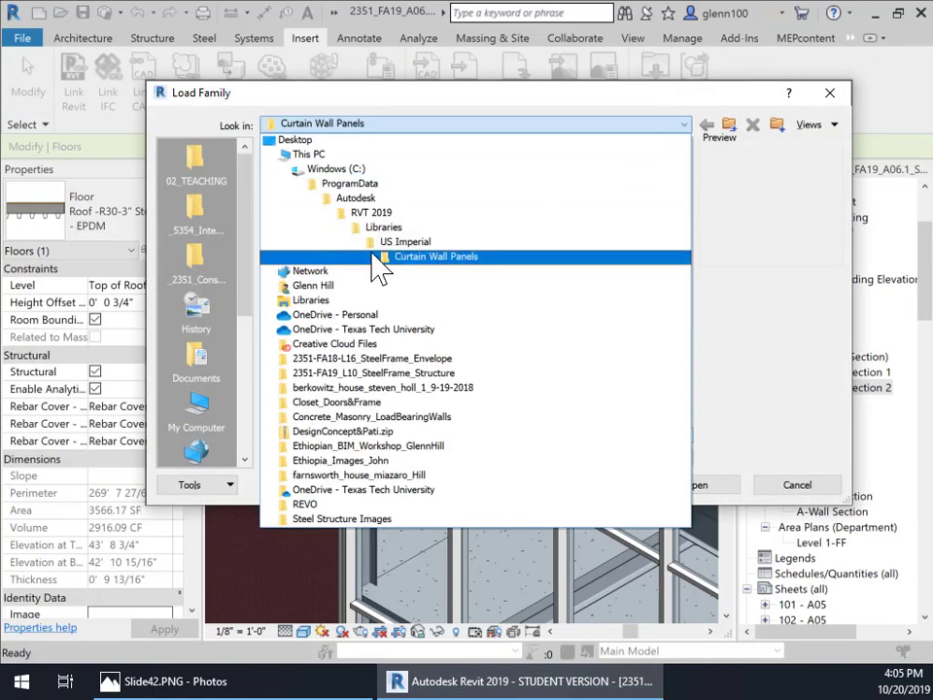
click(389, 243)
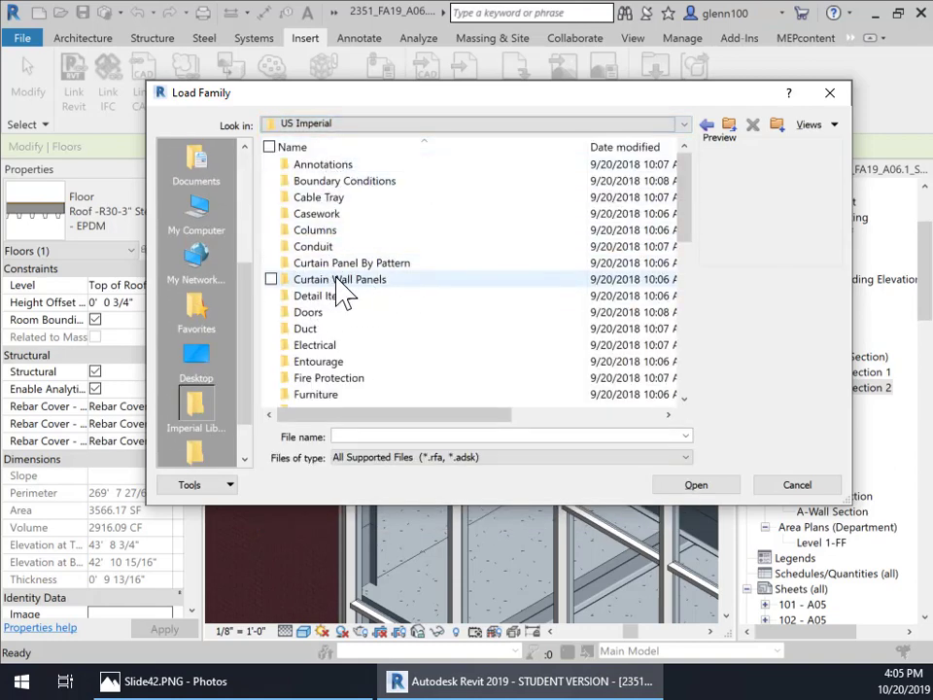
double_click(360, 281)
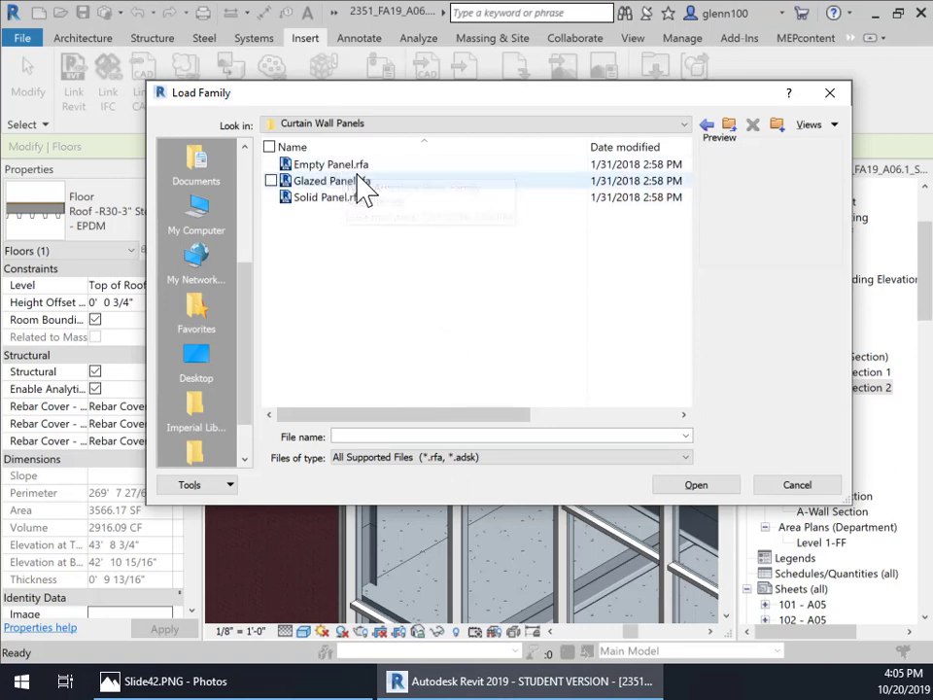
click(778, 489)
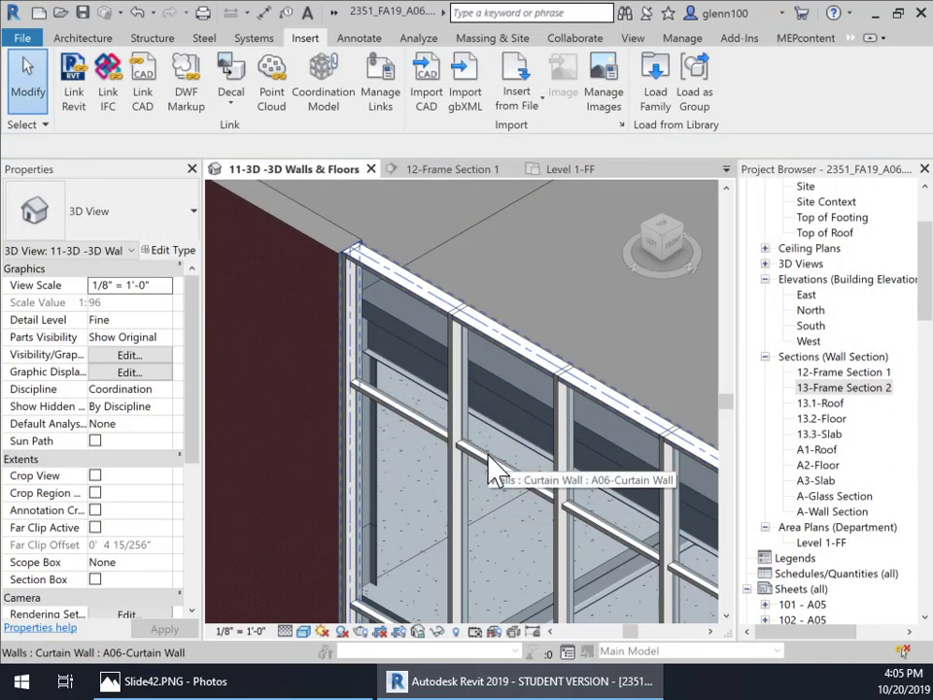
Step: Change one glazed curtain panel near the top of the wall to the System Panel Solid type
key(Tab)
key(Tab)
key(Tab)
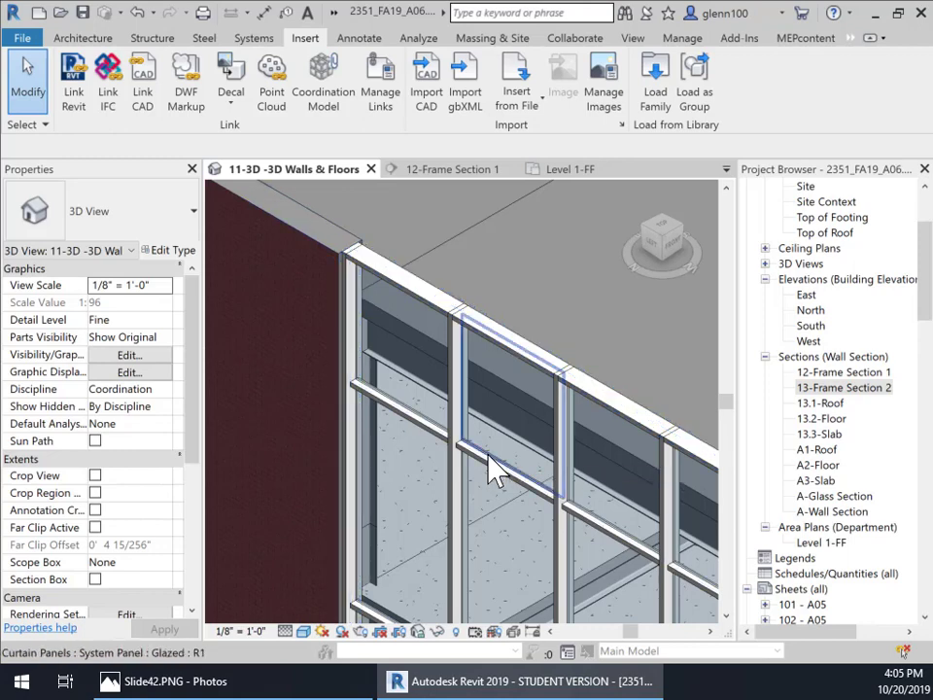
click(496, 472)
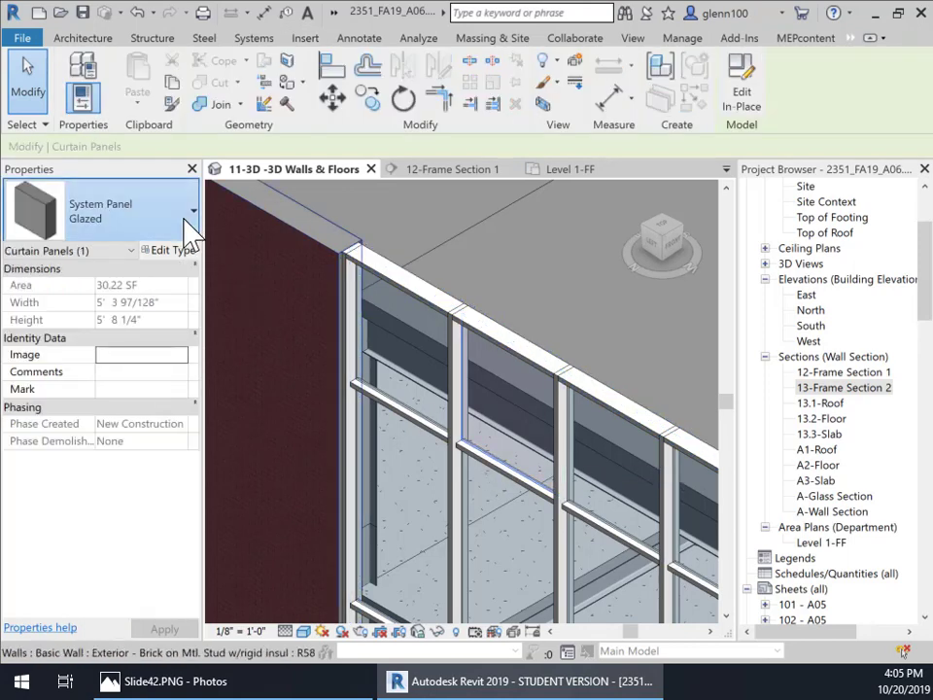
click(188, 221)
click(49, 514)
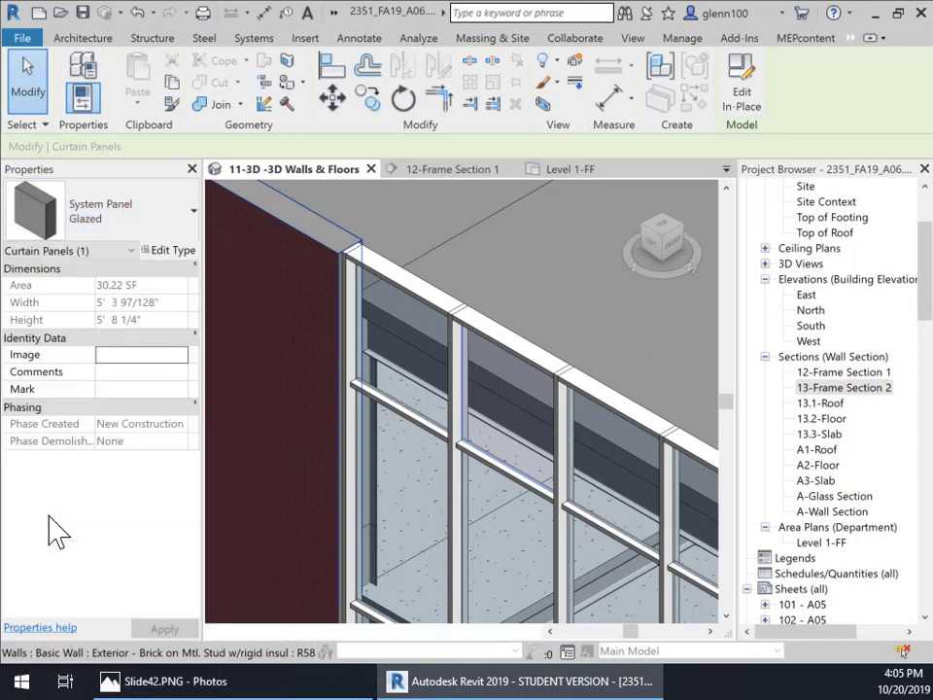
key(Escape)
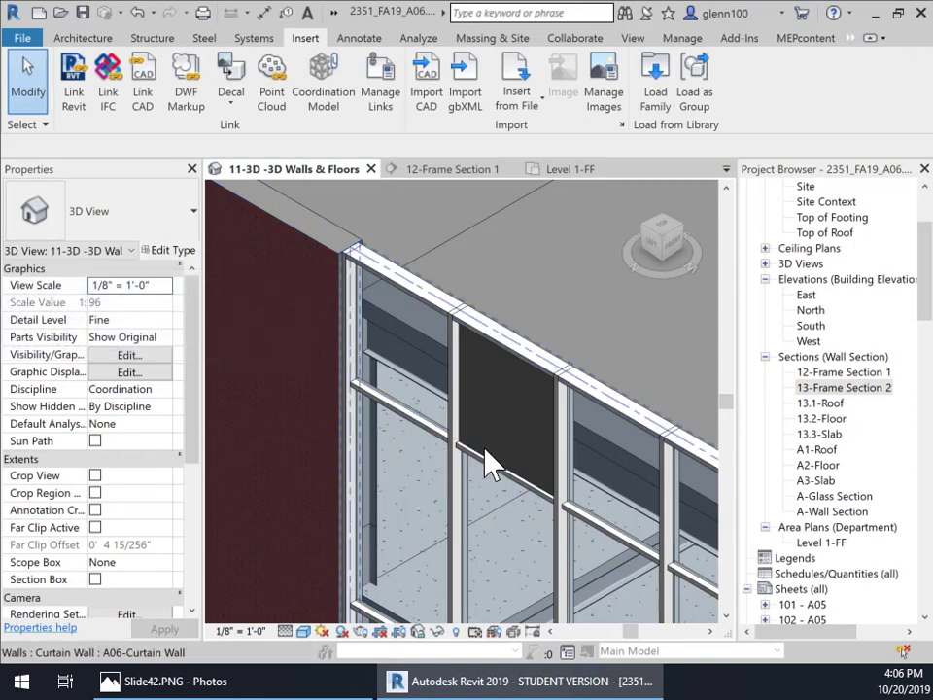
Step: Select the solid panel and review the System Panel Solid type properties
key(Tab)
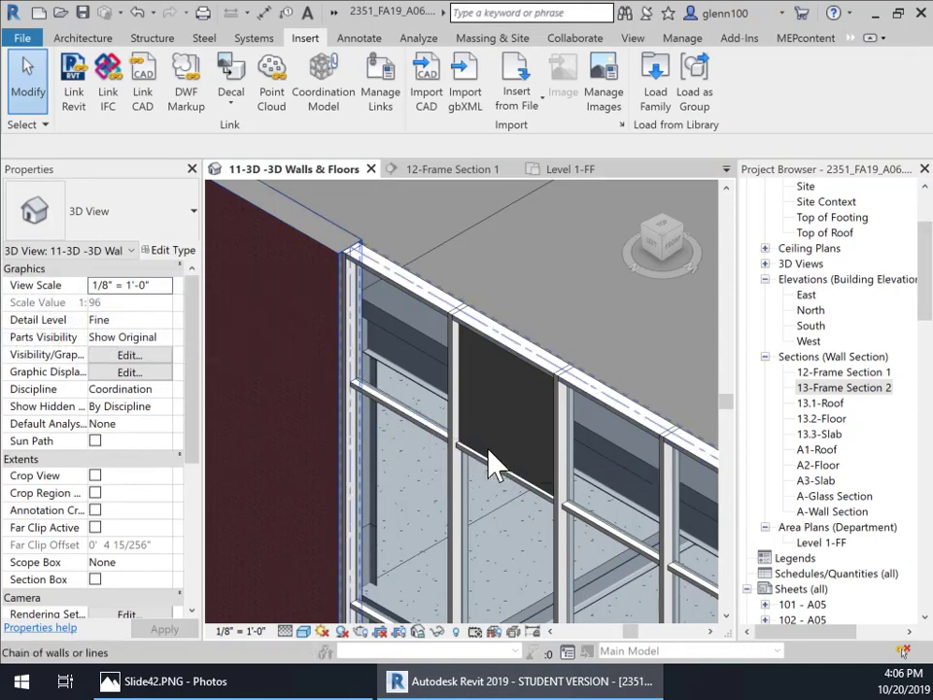
key(Tab)
click(490, 451)
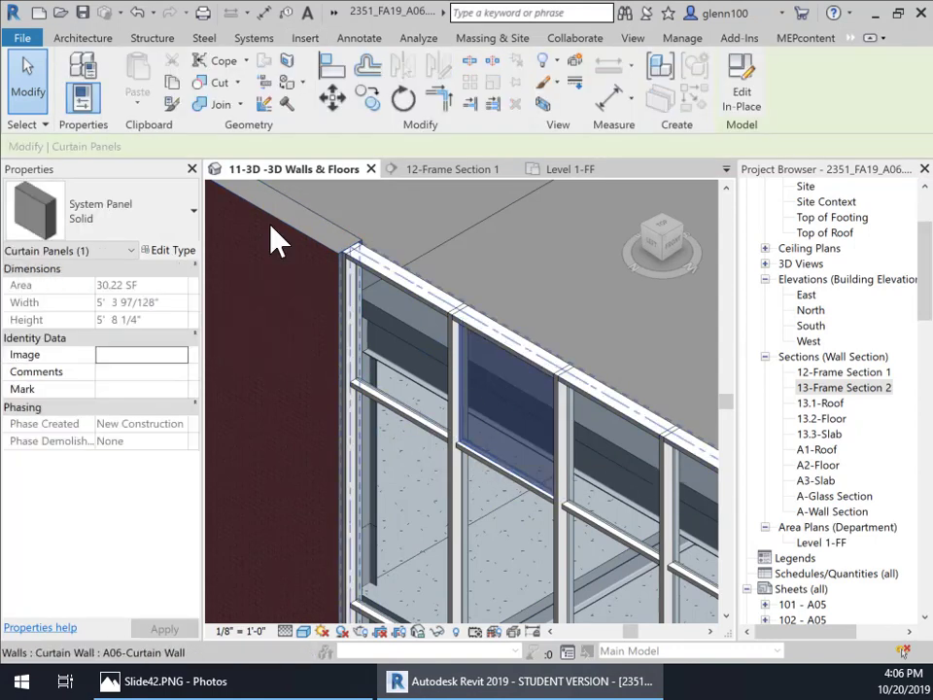
click(175, 253)
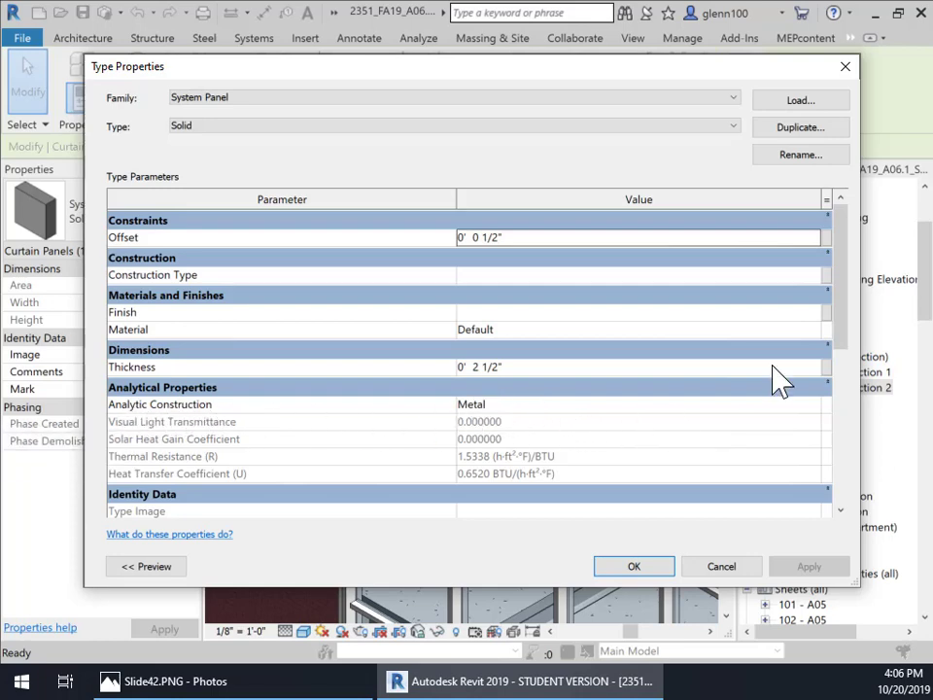
drag(844, 360, 841, 288)
click(633, 567)
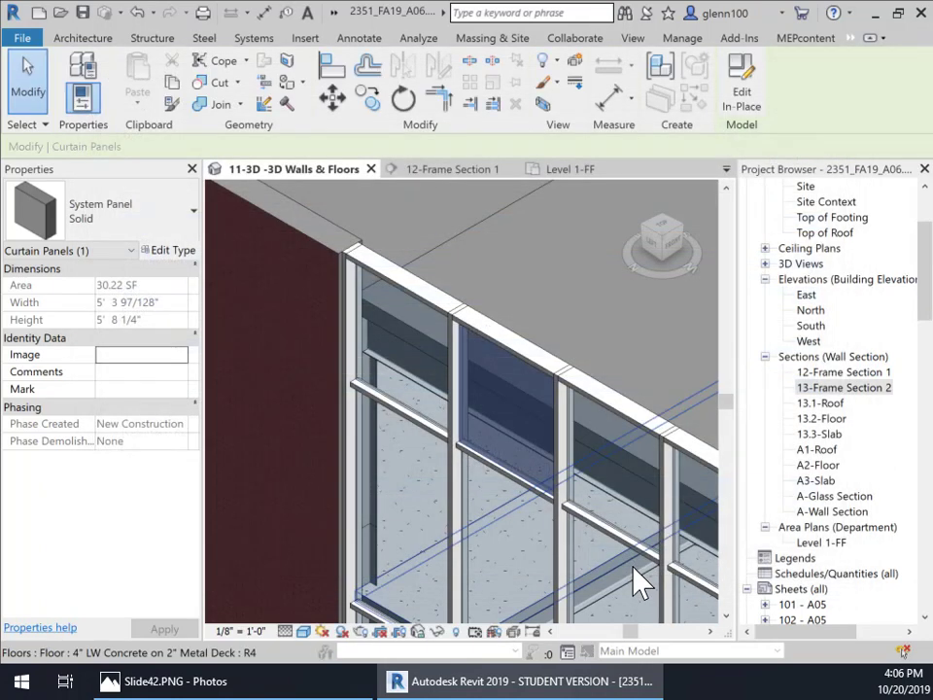
Step: Set the Solid panel type's thickness to 1" and its material to Aluminum
click(170, 253)
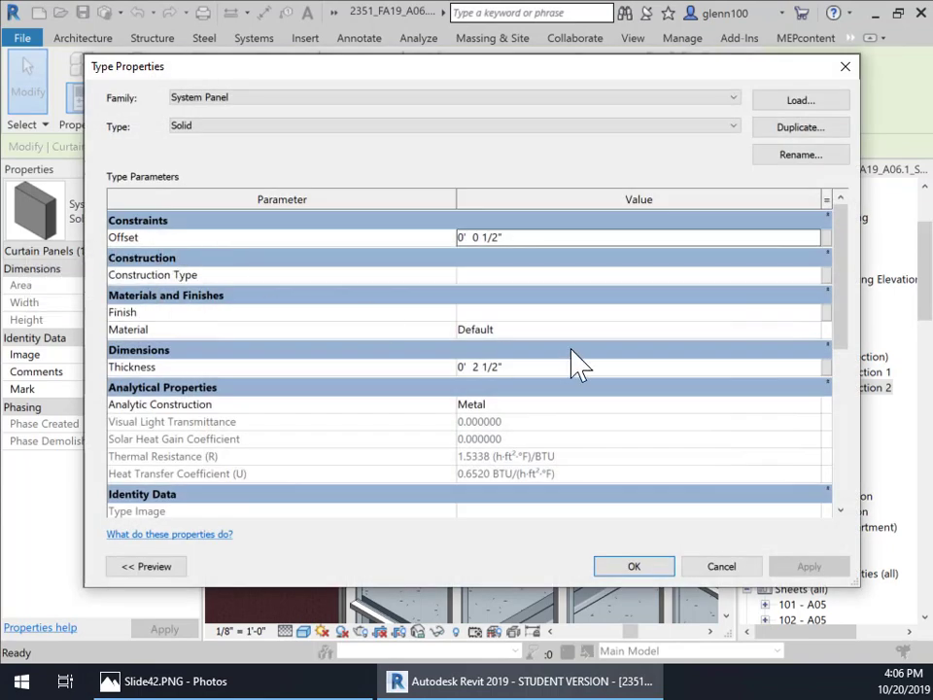
click(498, 366)
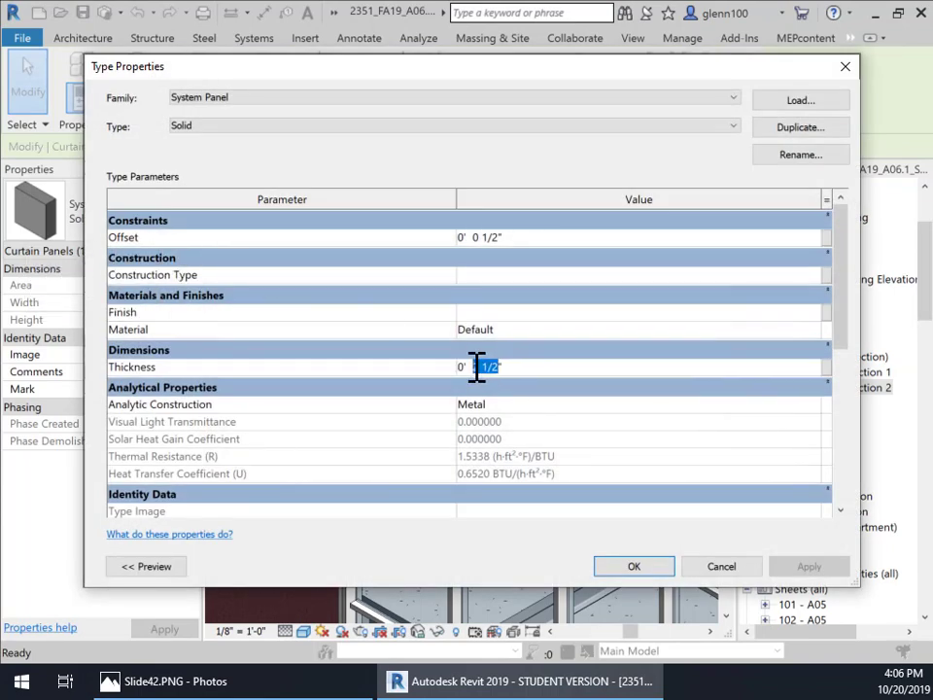
text(1)
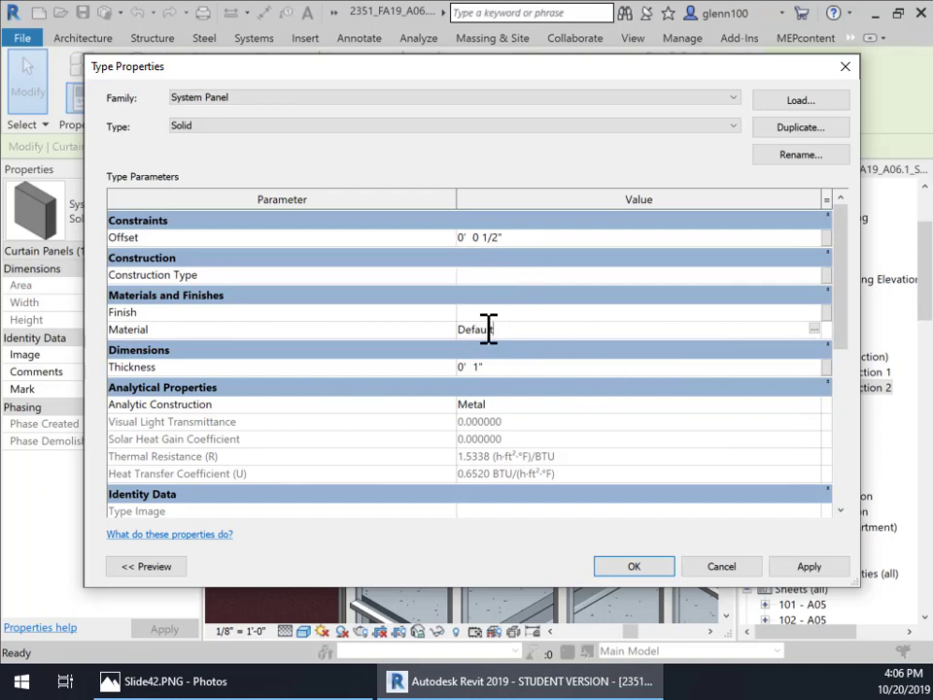
click(815, 330)
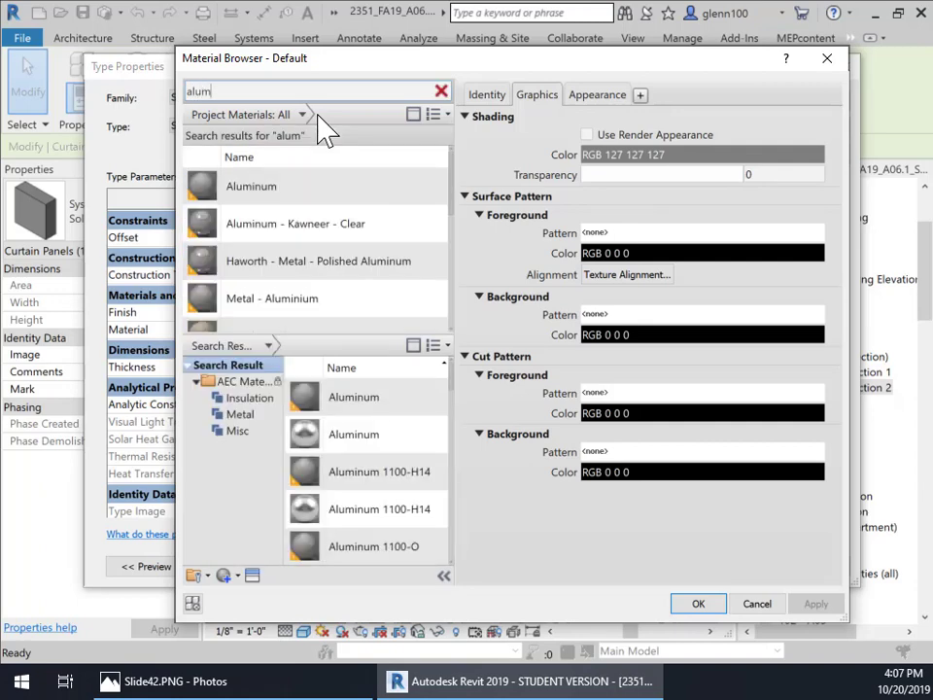
click(256, 199)
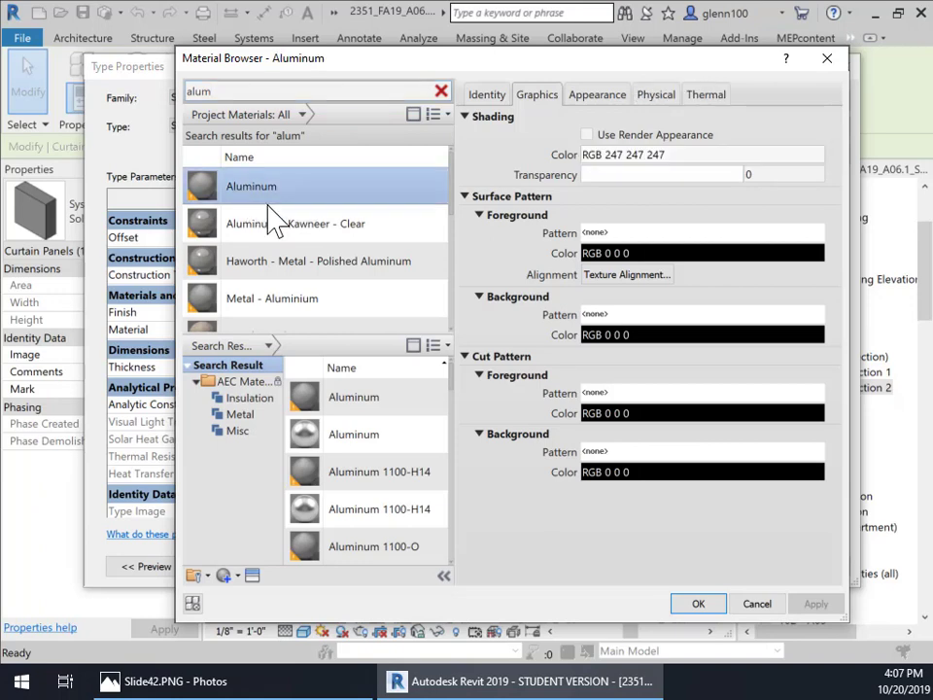
click(697, 603)
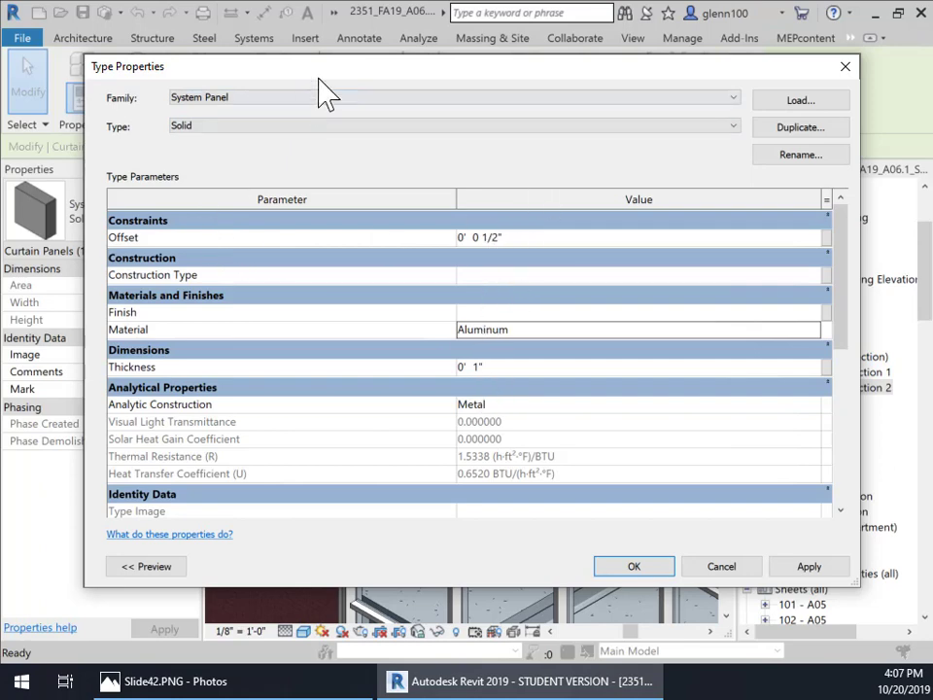
drag(319, 74, 379, 73)
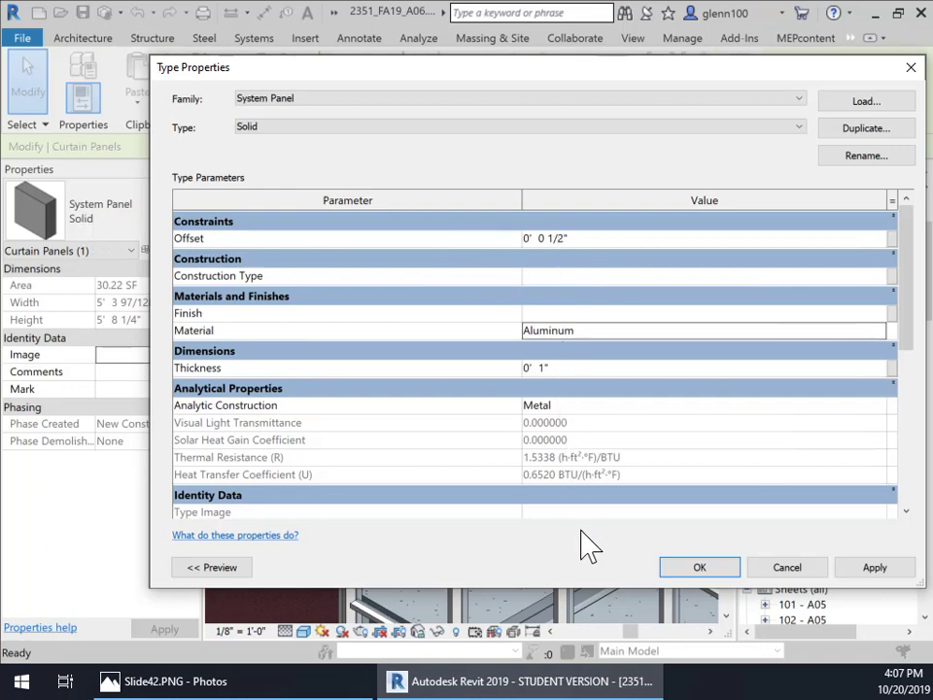
click(875, 573)
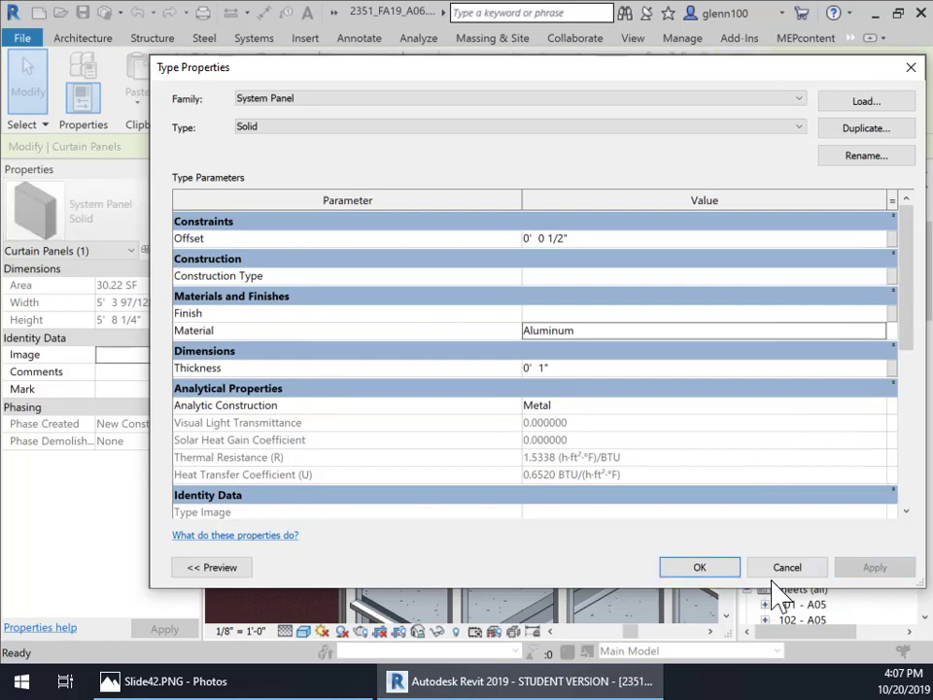
click(706, 571)
Step: Orbit and zoom around the 3D view to inspect the solid panel within the curtain wall
scroll(569, 444, down, 2)
middle_drag(573, 448, 276, 568)
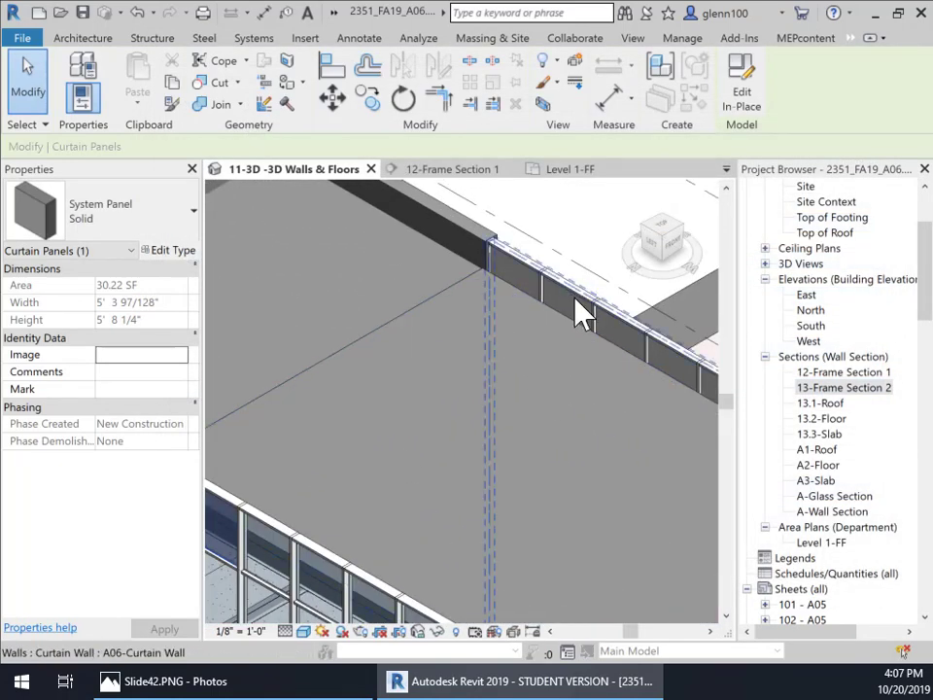
middle_drag(548, 375, 567, 312)
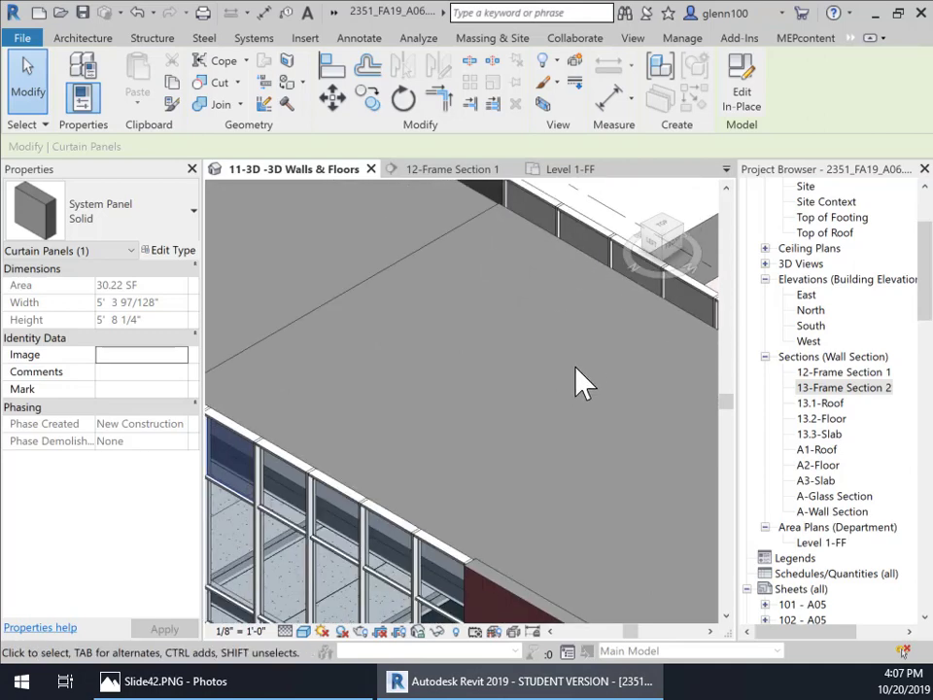
middle_drag(560, 416, 632, 319)
scroll(587, 319, down, 1)
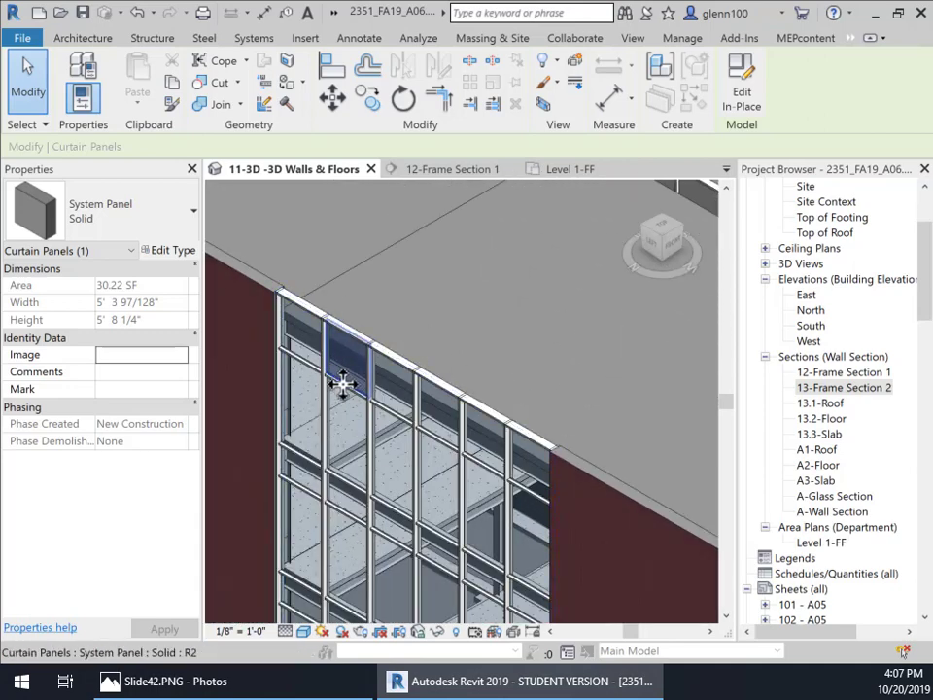
scroll(389, 316, up, 3)
middle_drag(546, 273, 602, 268)
scroll(440, 327, up, 4)
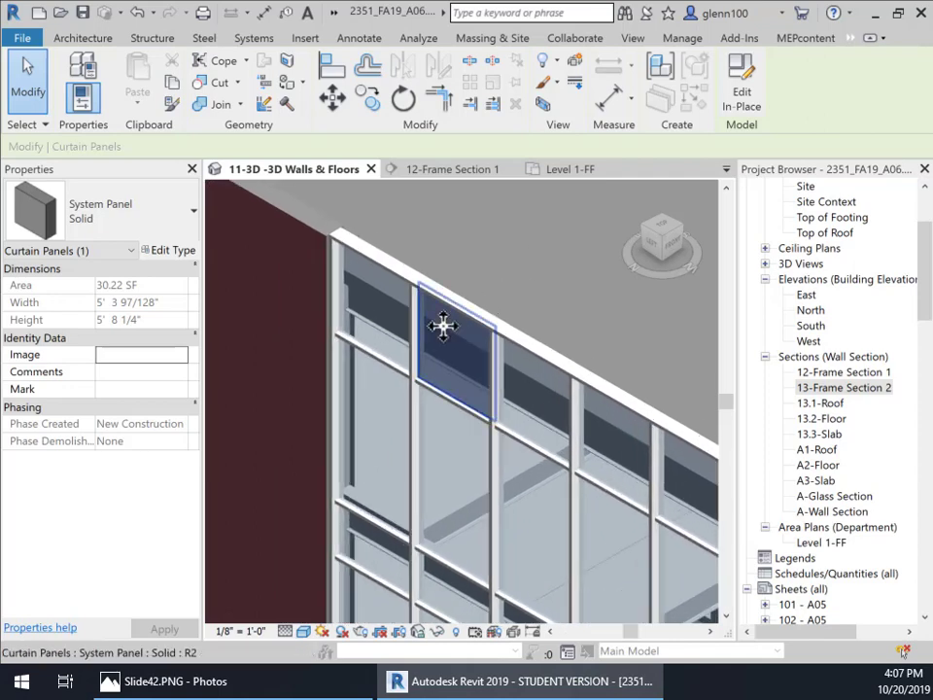
Step: Select the remaining glazed curtain panels along the top row of the wall and change them all to the System Panel Solid type
click(550, 274)
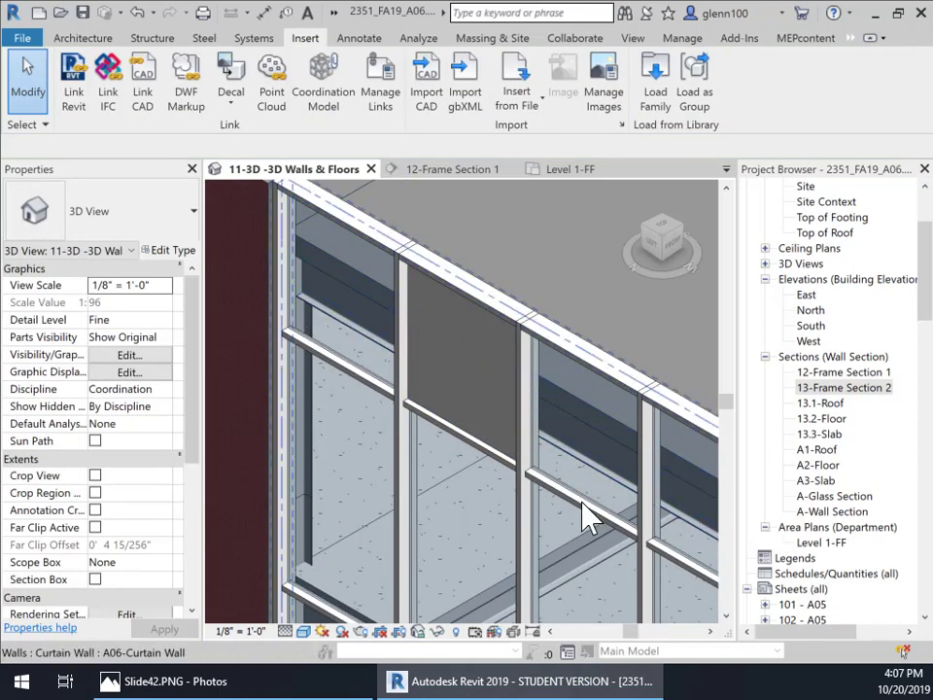
scroll(578, 505, down, 3)
middle_drag(573, 499, 511, 401)
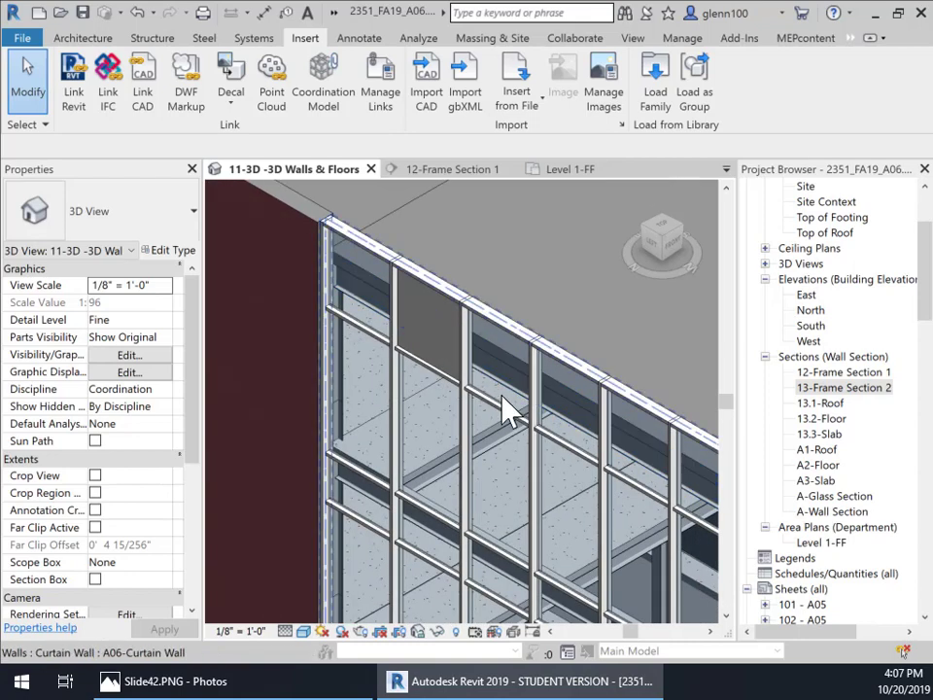
middle_drag(580, 483, 611, 500)
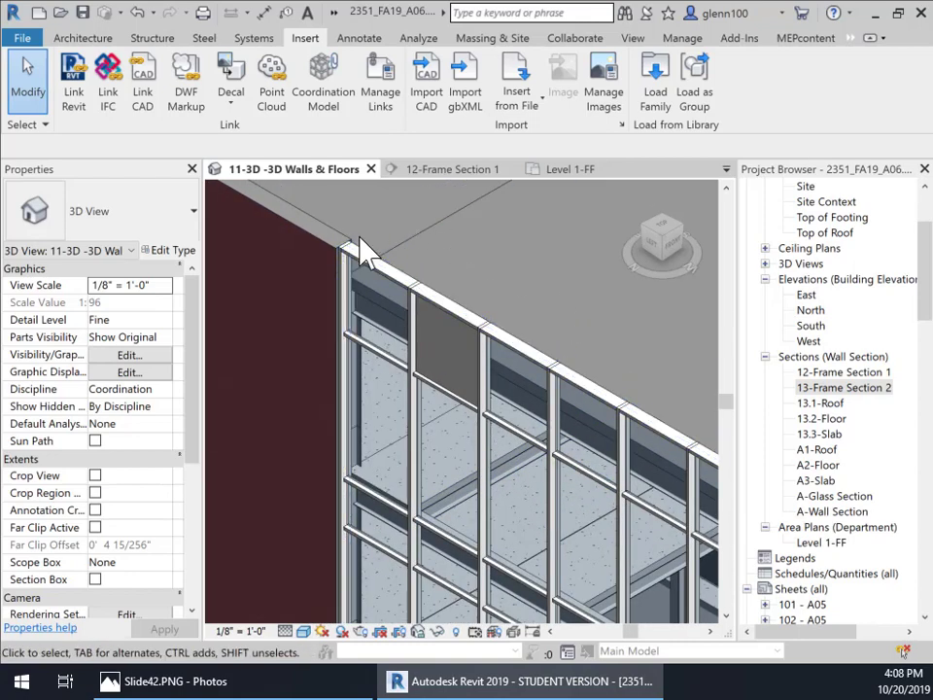
scroll(386, 345, up, 1)
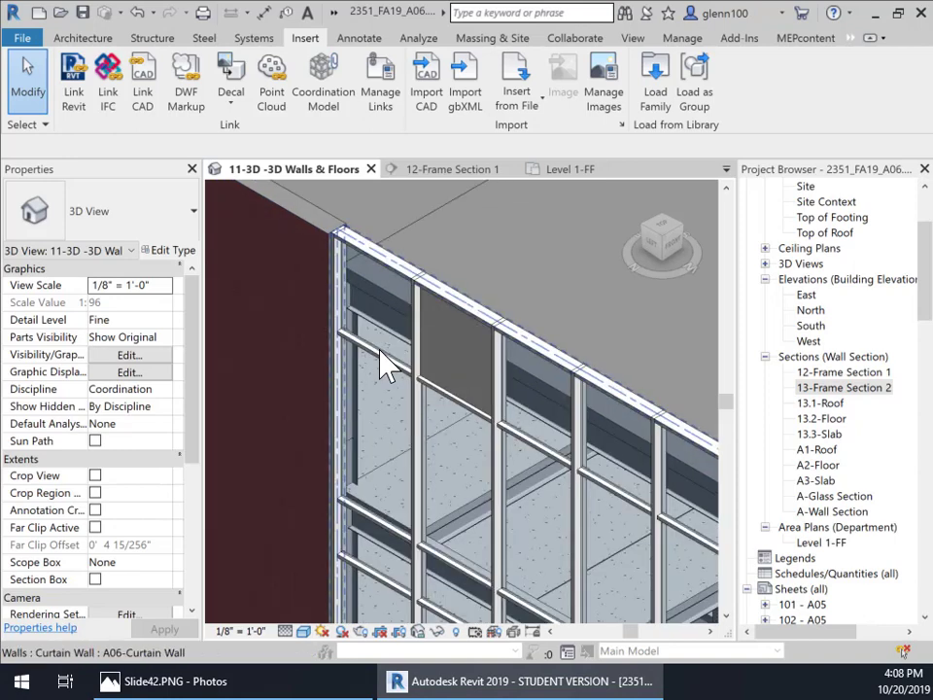
scroll(393, 361, up, 1)
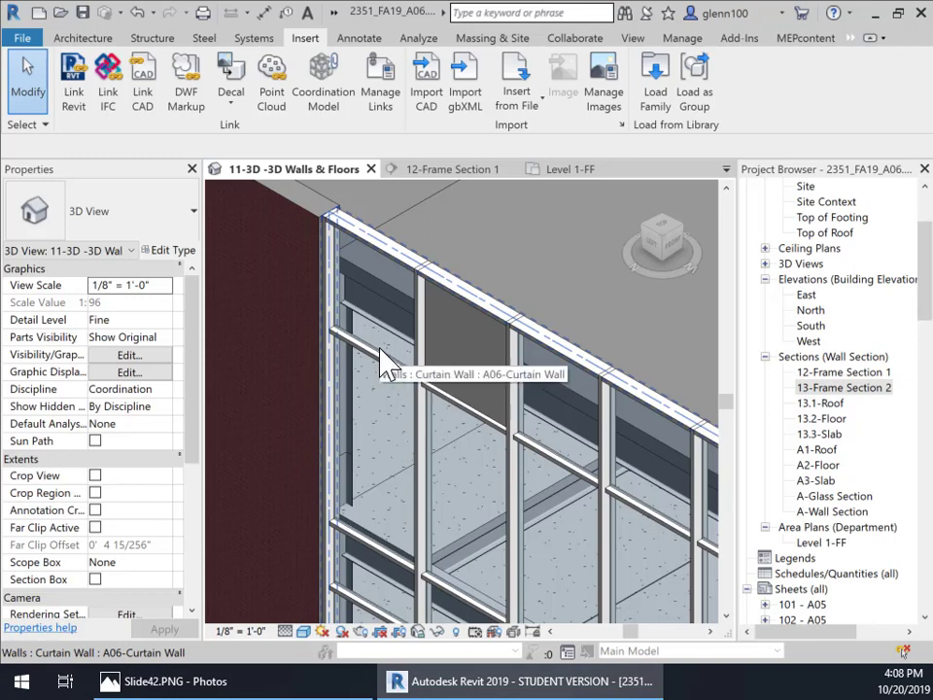
key(Tab)
key(Tab)
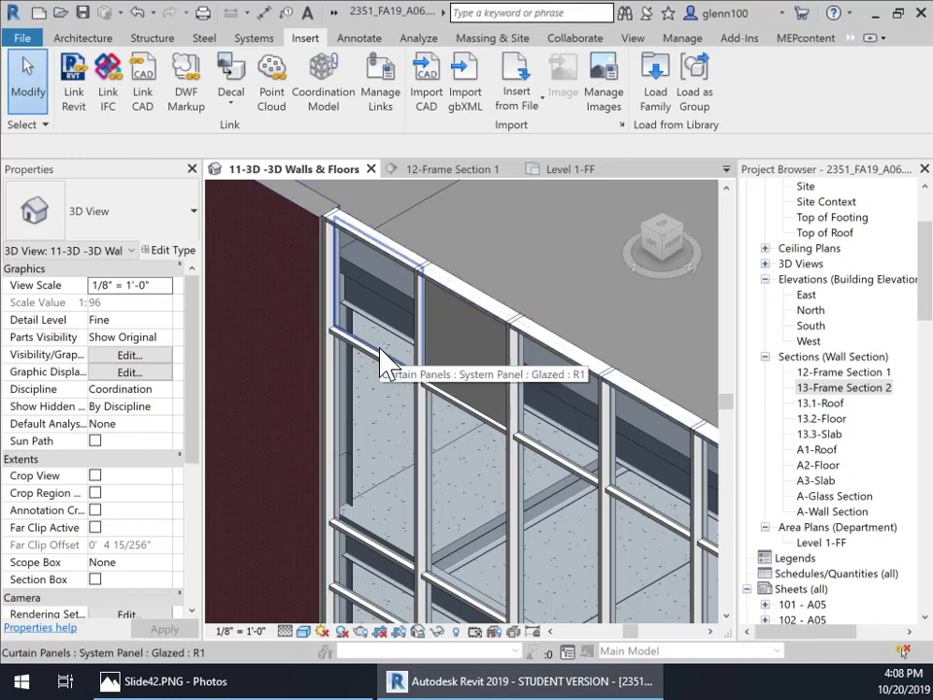
click(386, 361)
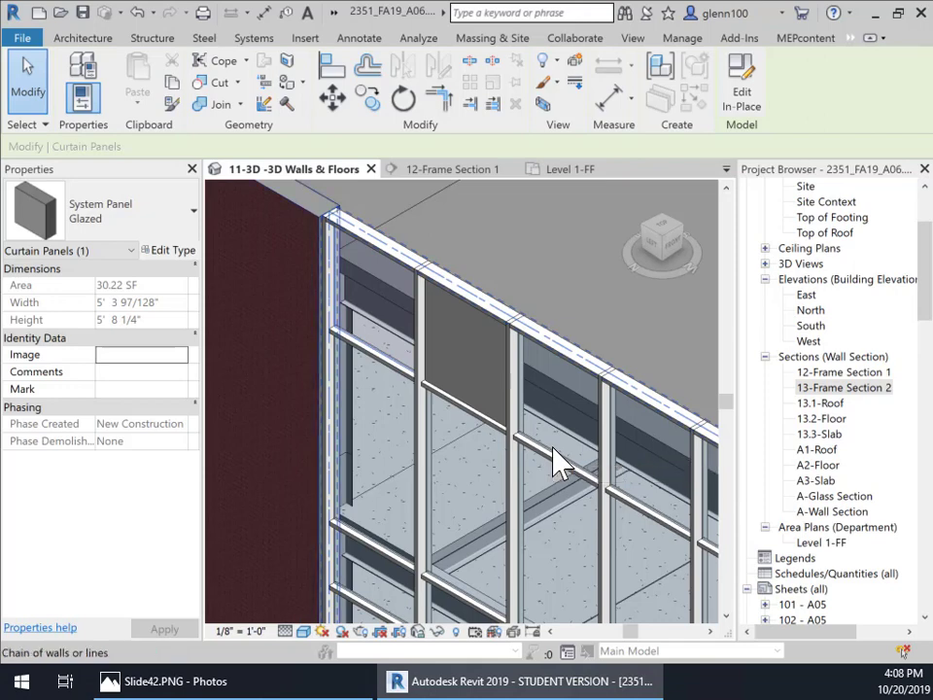
key(Tab)
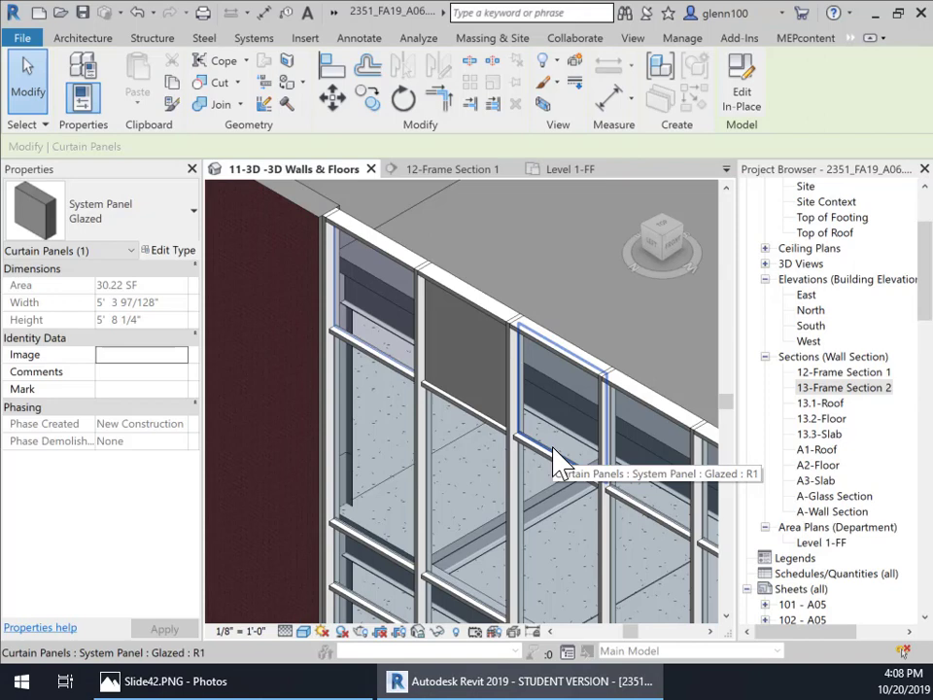
ctrl+click(554, 461)
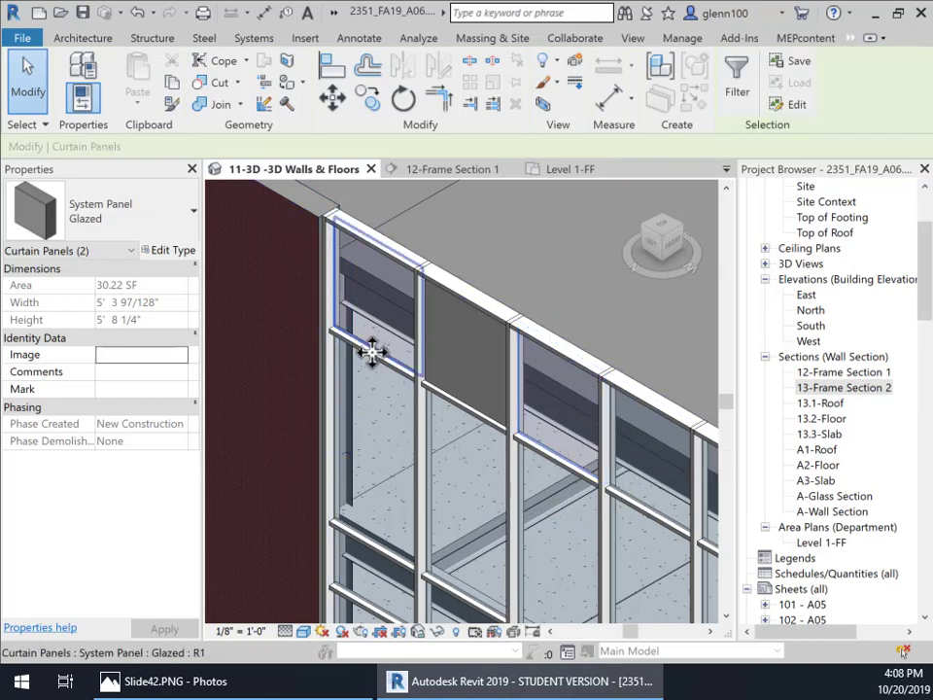
middle_drag(667, 558, 441, 443)
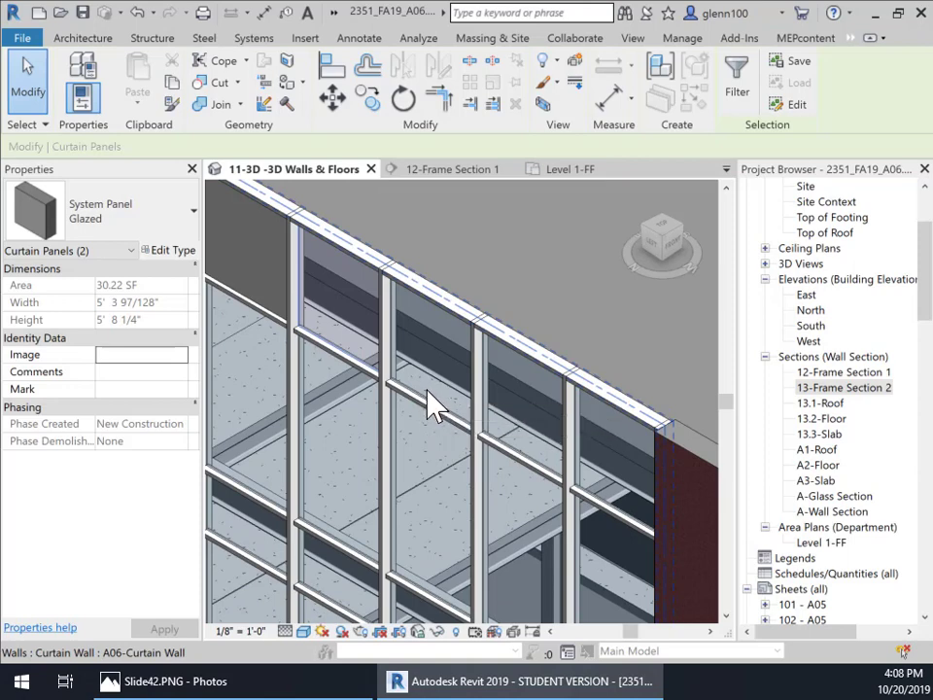
key(Tab)
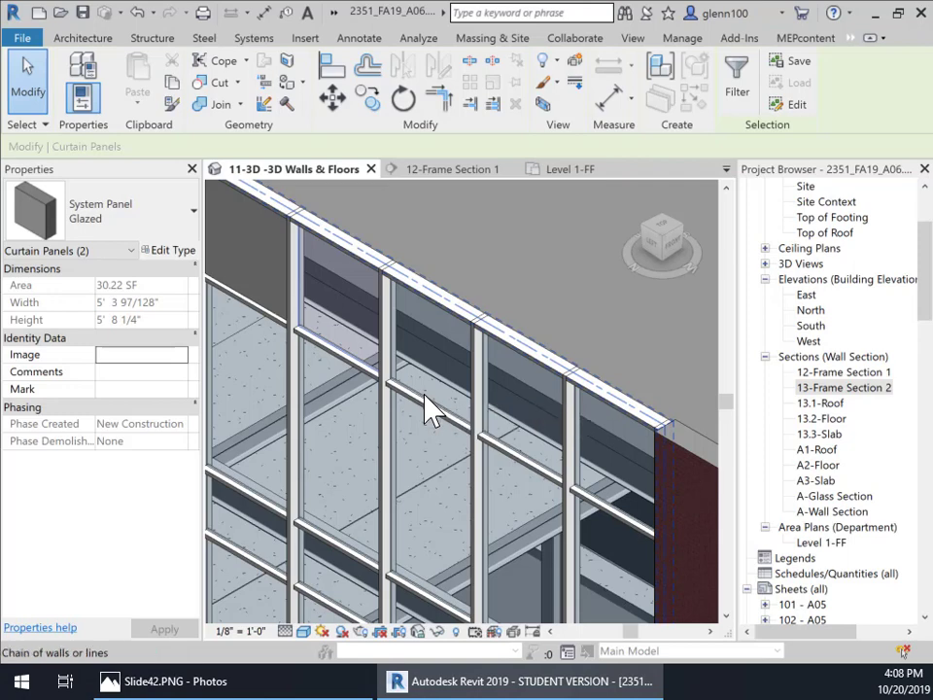
key(Tab)
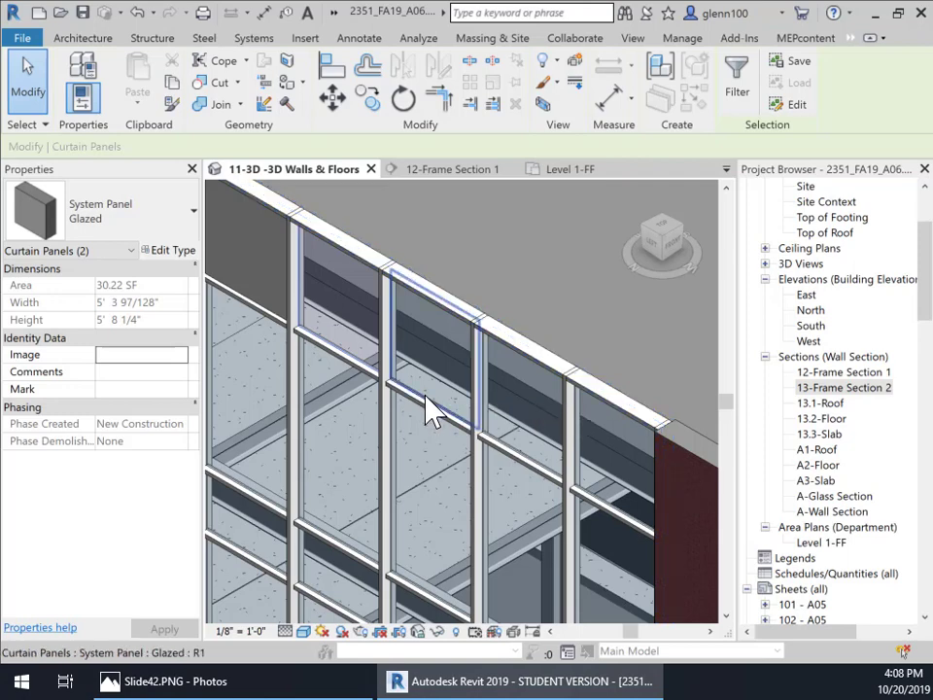
key(Tab)
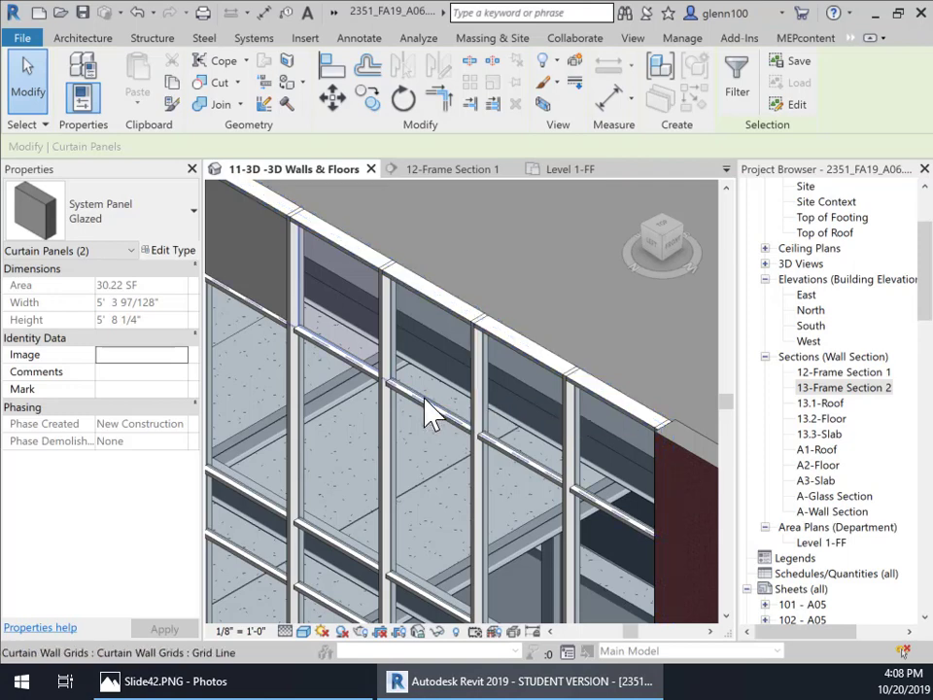
key(Tab)
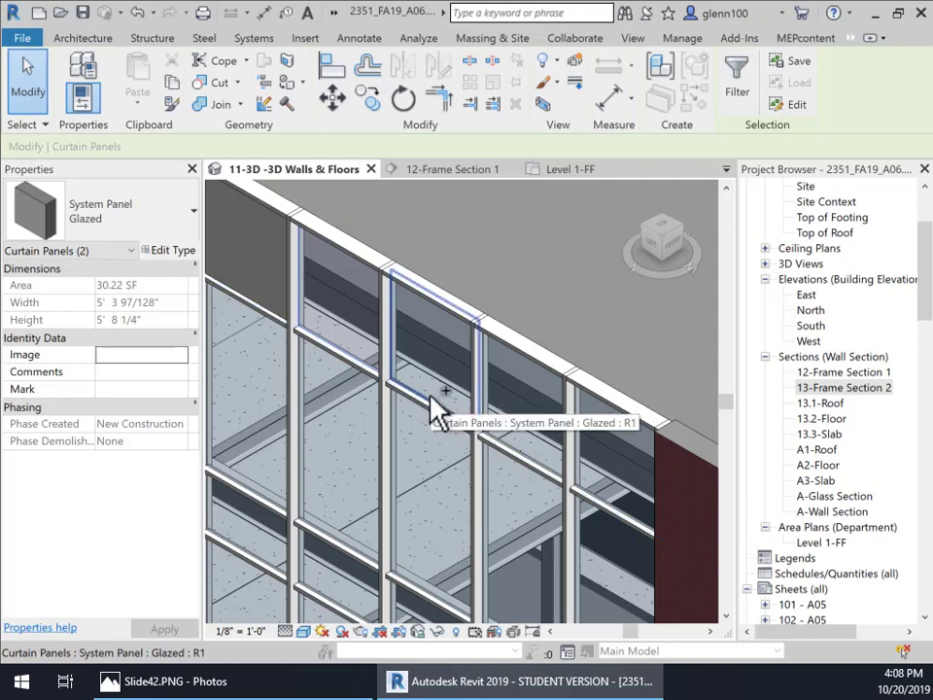
ctrl+click(434, 408)
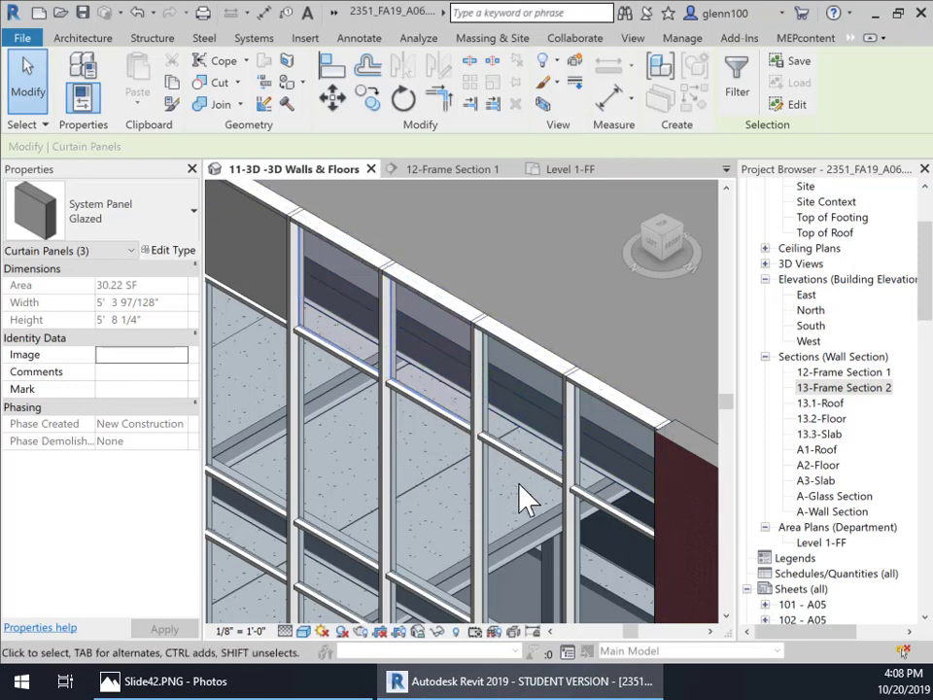
middle_drag(499, 476, 446, 434)
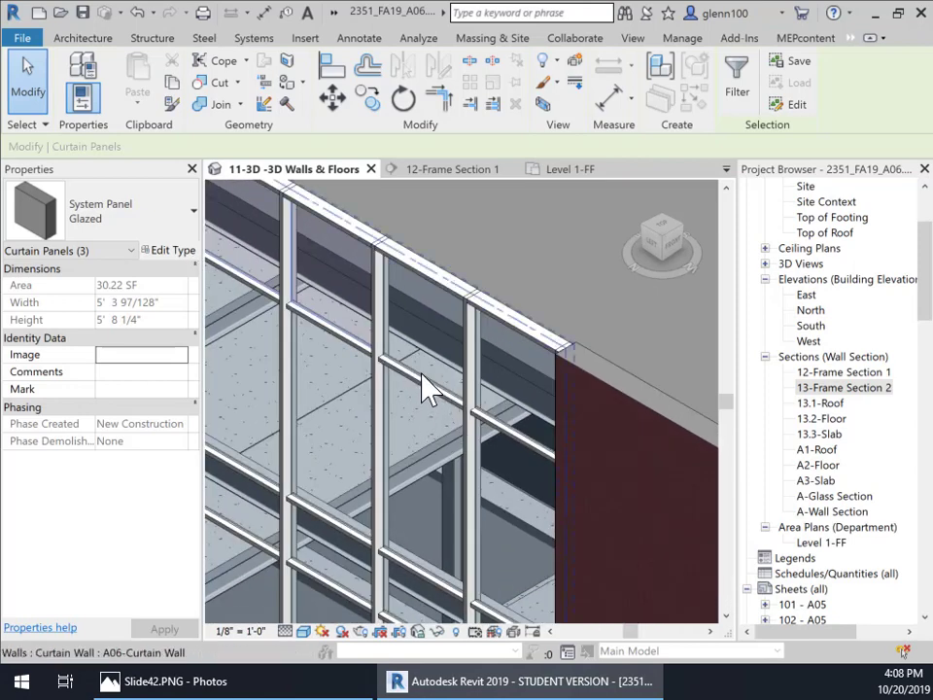
key(Tab)
key(Tab)
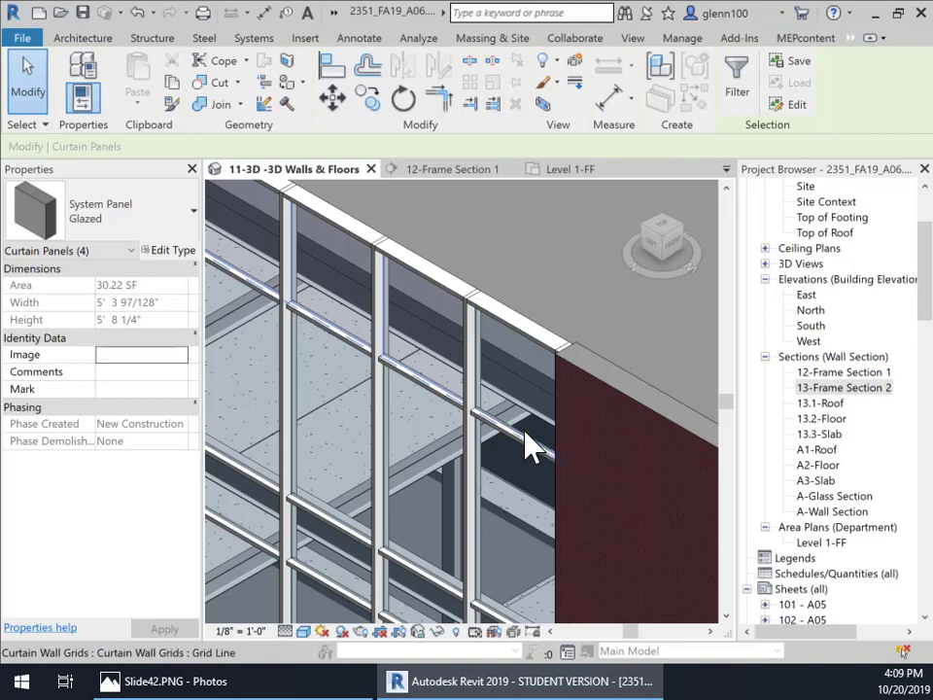
key(Tab)
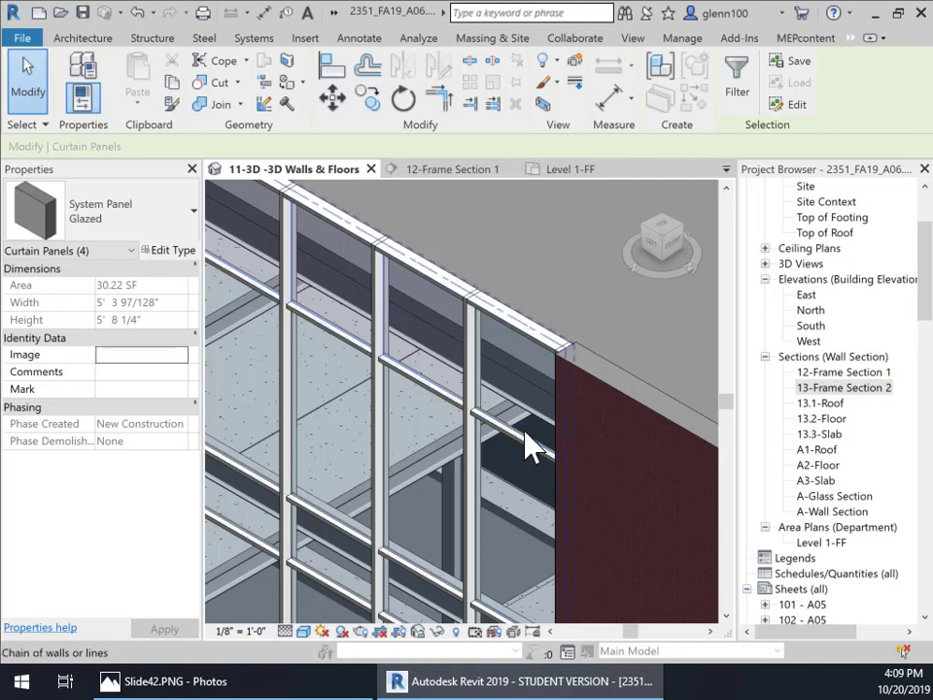
key(Tab)
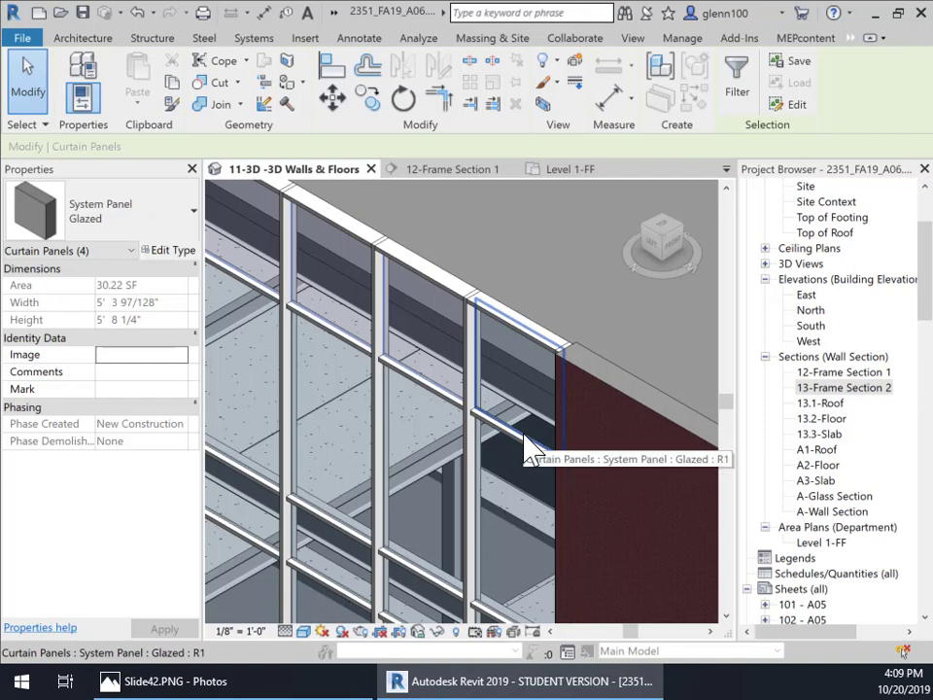
ctrl+click(524, 435)
scroll(375, 439, down, 3)
middle_drag(377, 442, 649, 588)
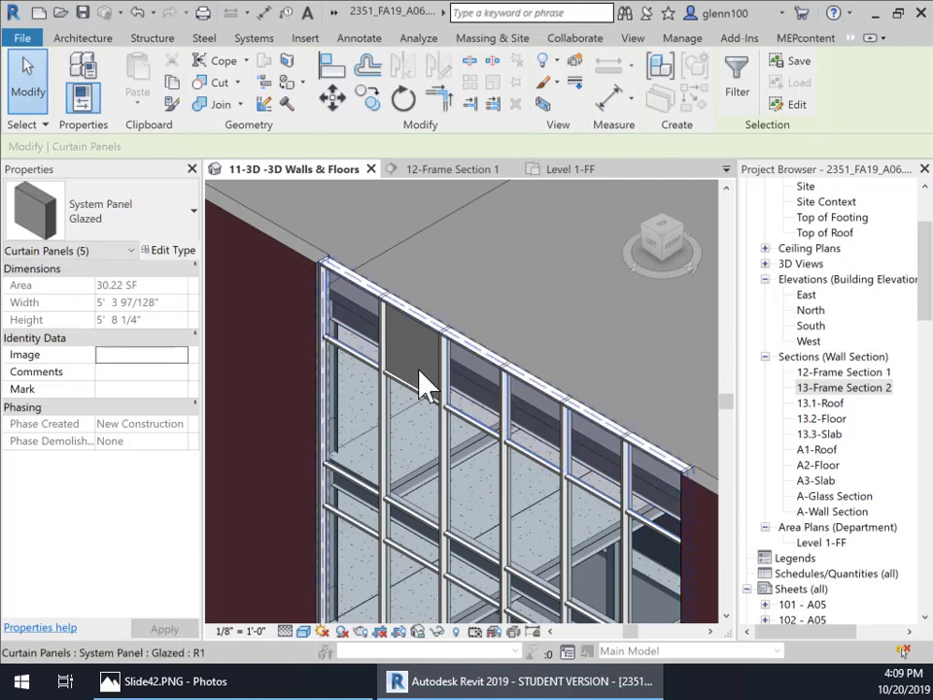
click(171, 236)
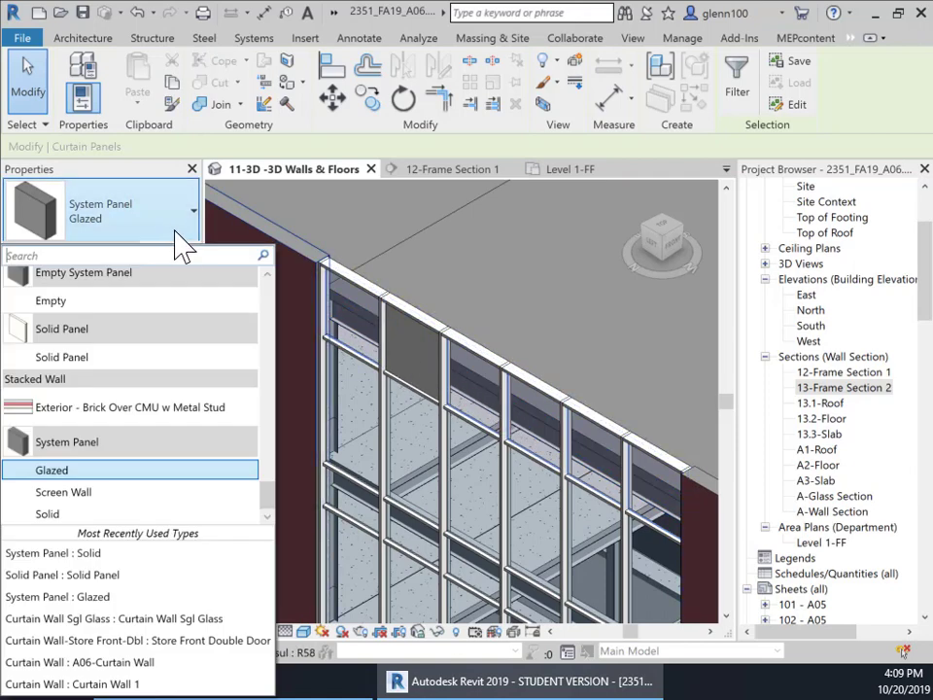
click(45, 517)
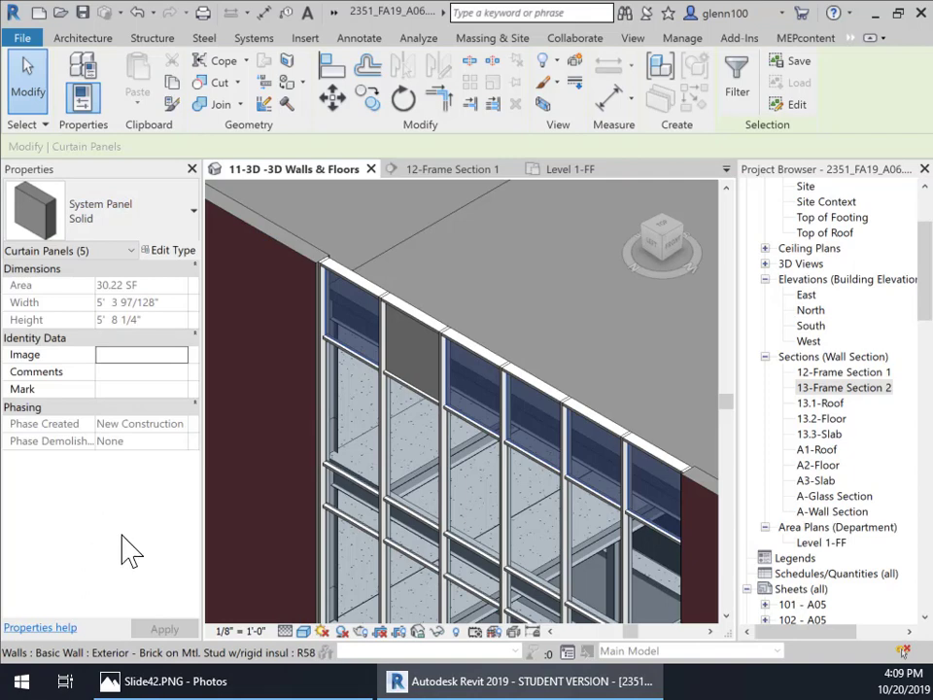
Step: Orbit and zoom around the 3D view to inspect the row of solid panels along the top of the curtain wall
click(409, 283)
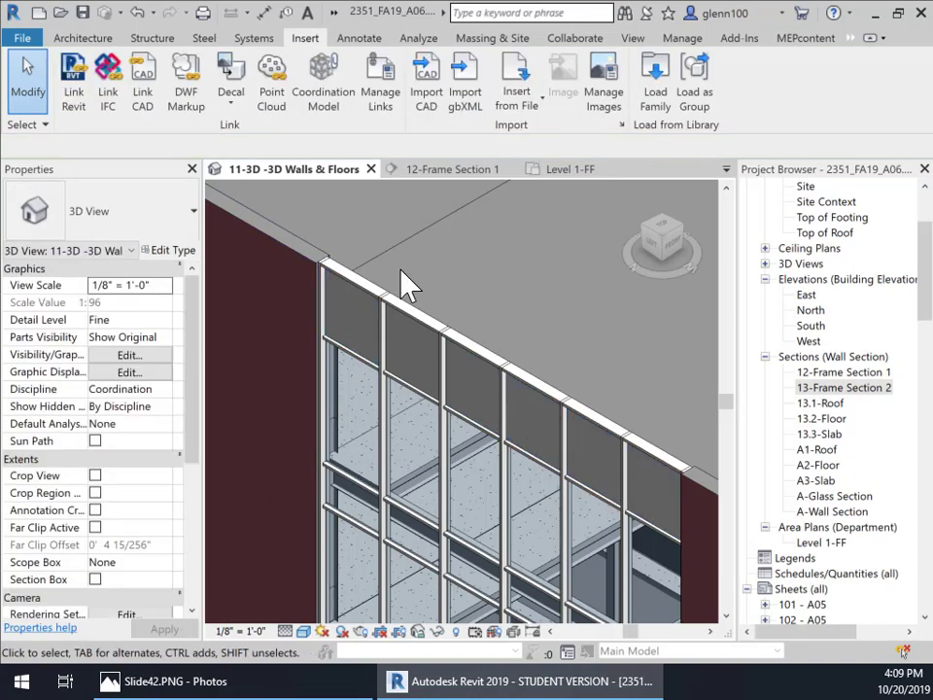
middle_drag(564, 465, 503, 244)
scroll(538, 481, down, 1)
middle_drag(527, 486, 519, 442)
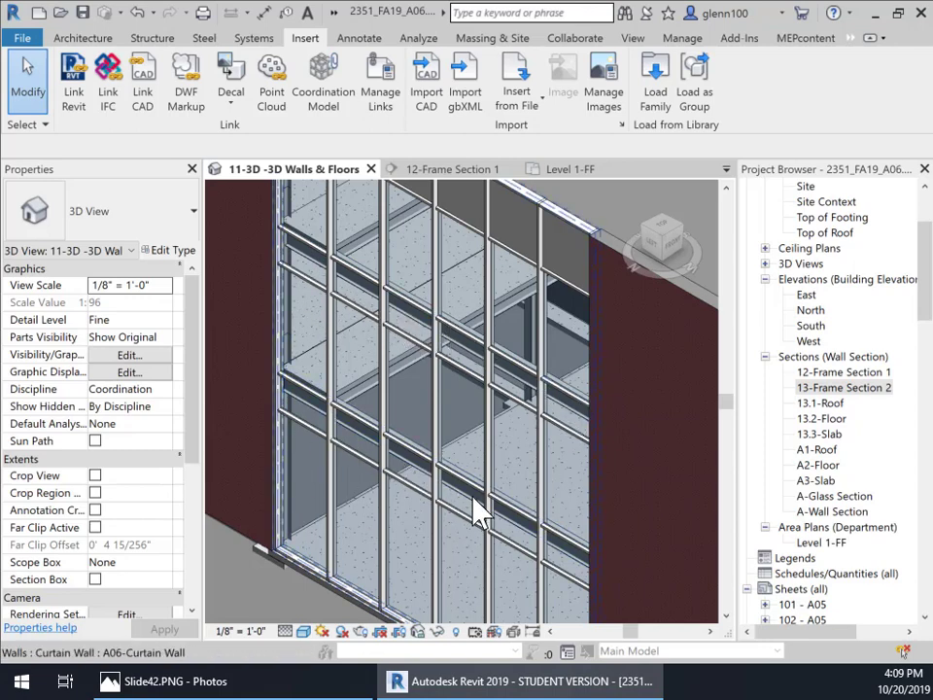
scroll(500, 449, down, 5)
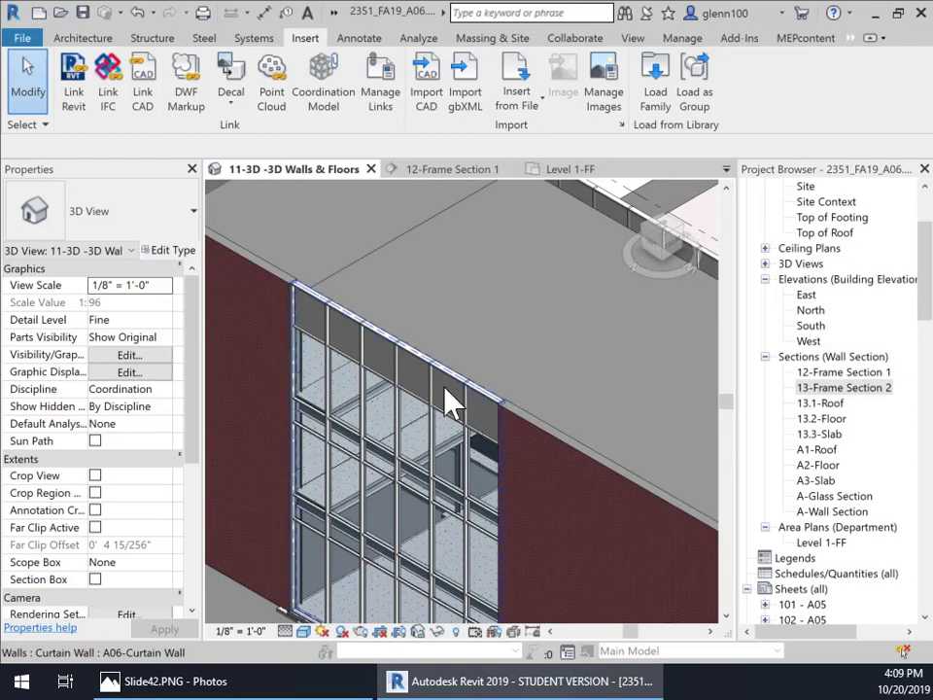
middle_drag(578, 346, 418, 481)
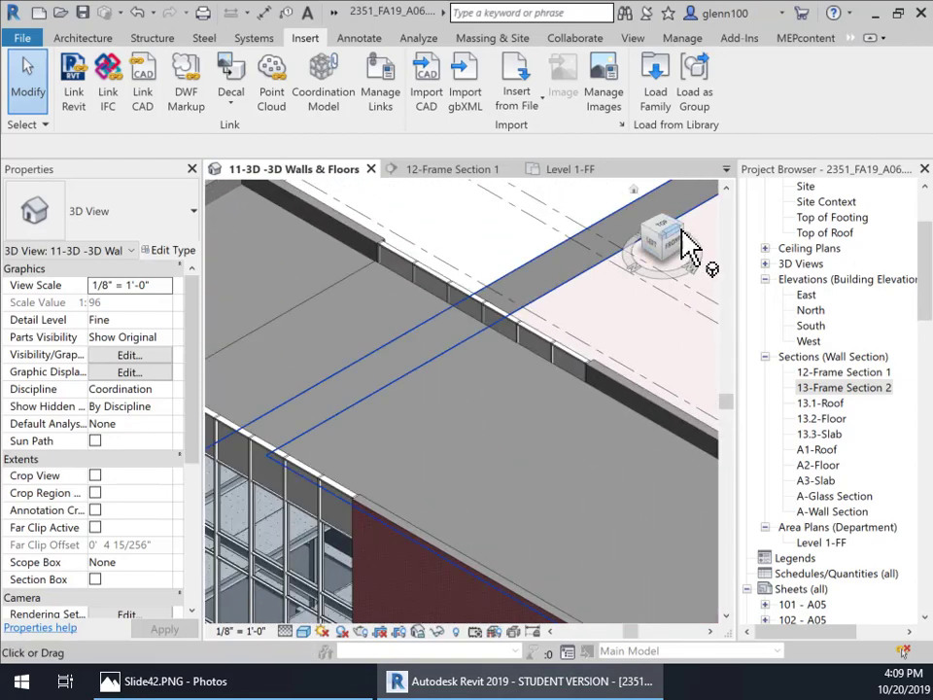
click(679, 231)
click(678, 231)
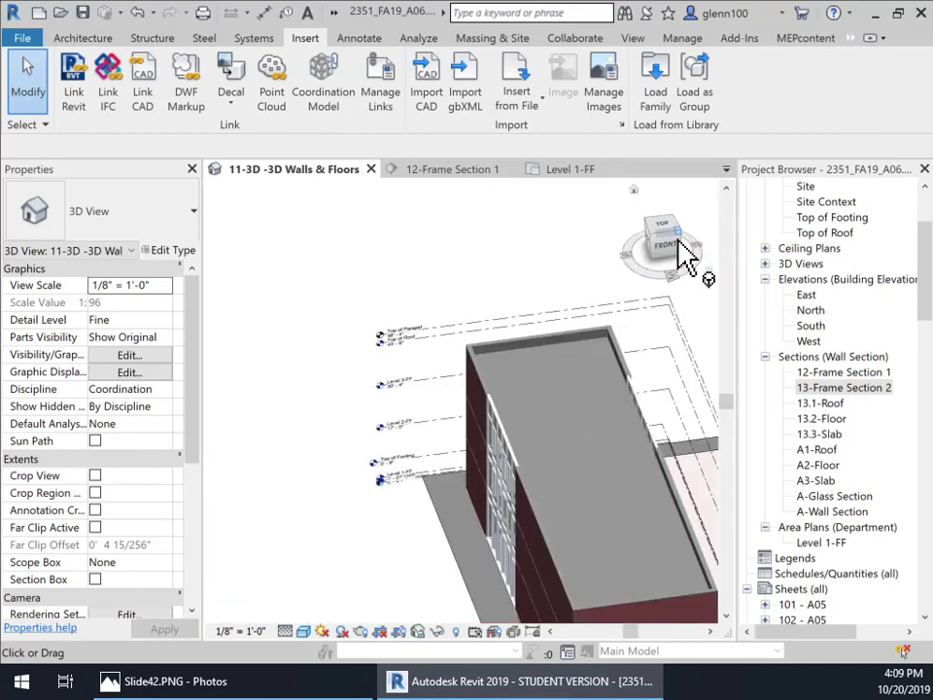
middle_drag(657, 520, 348, 322)
scroll(507, 427, up, 3)
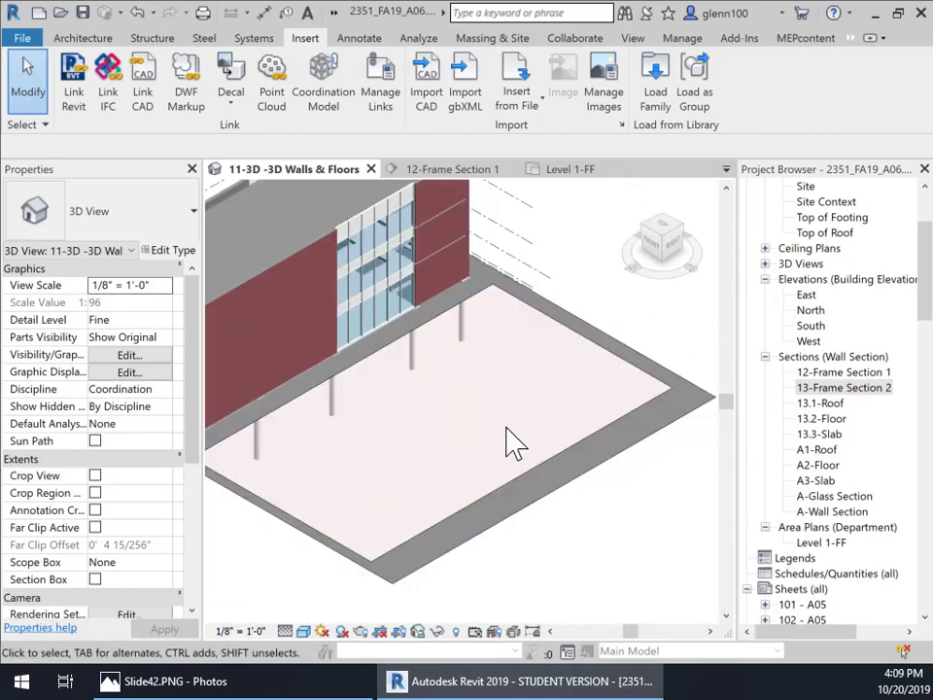
scroll(393, 243, up, 5)
middle_drag(428, 318, 527, 587)
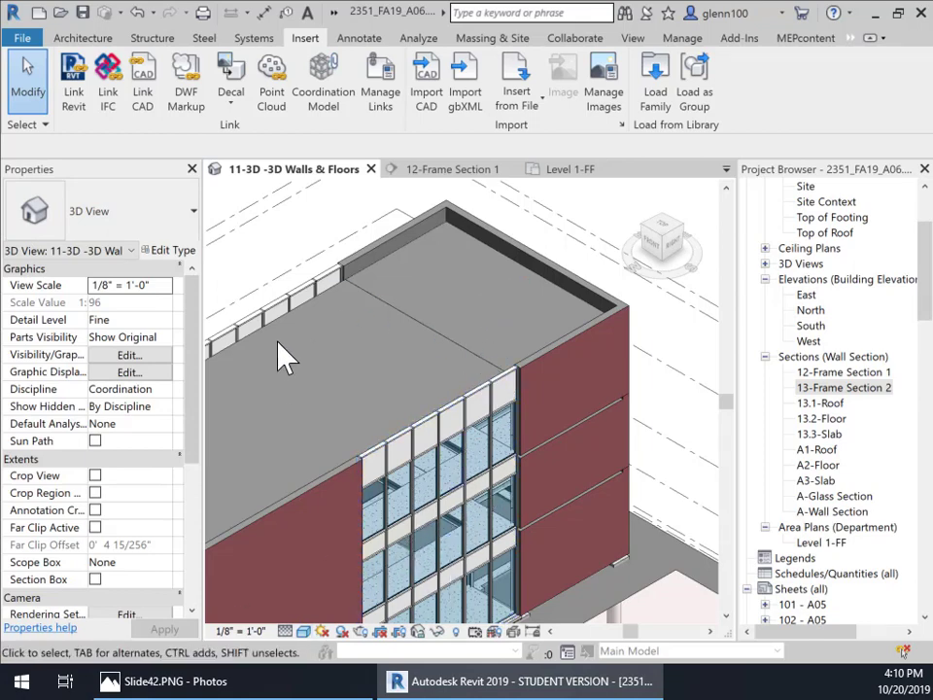
middle_drag(350, 373, 459, 336)
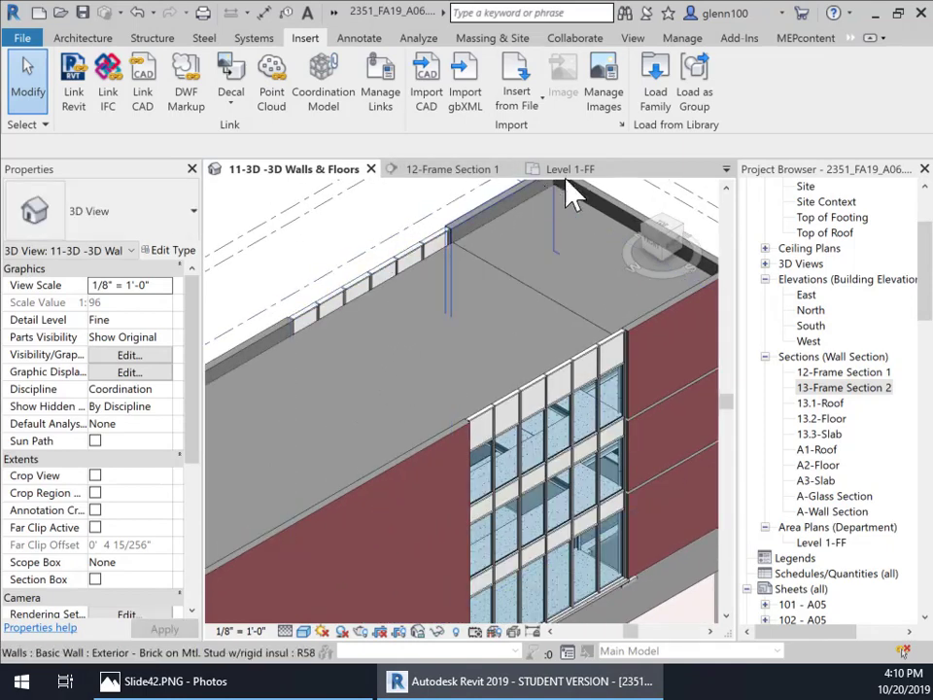
Step: Open the A-Glass Section view and select the solid curtain panel in the wall section to examine it
click(454, 172)
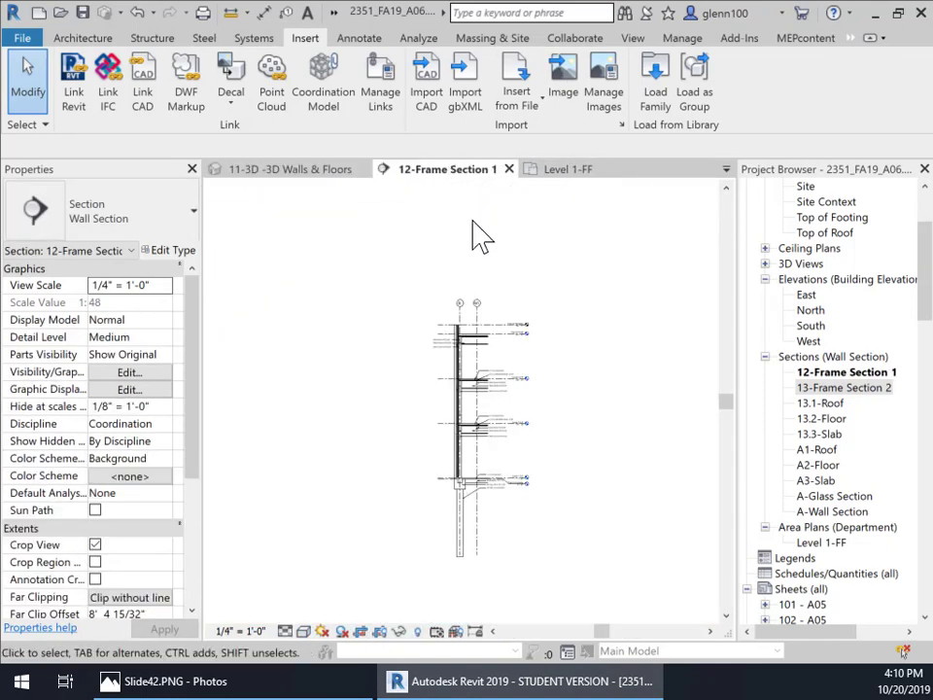
double_click(838, 496)
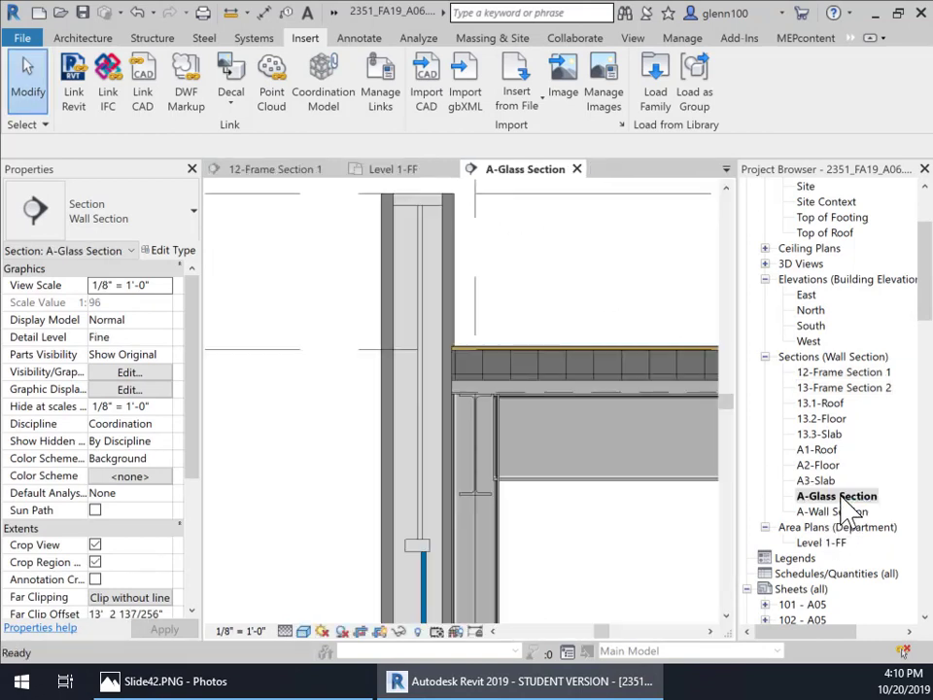
middle_drag(471, 350, 497, 337)
scroll(515, 418, down, 1)
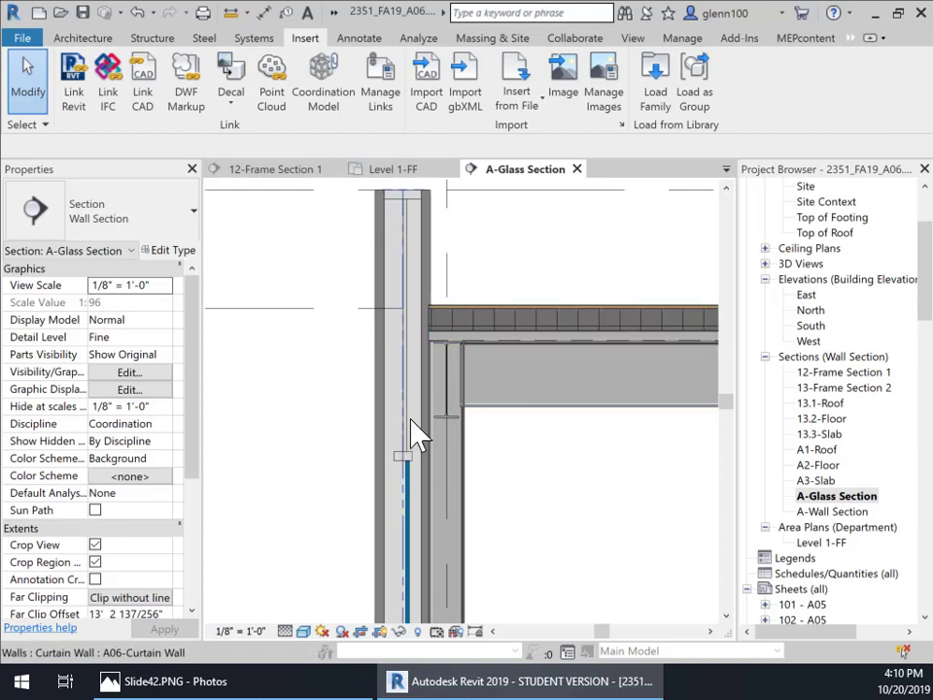
key(Tab)
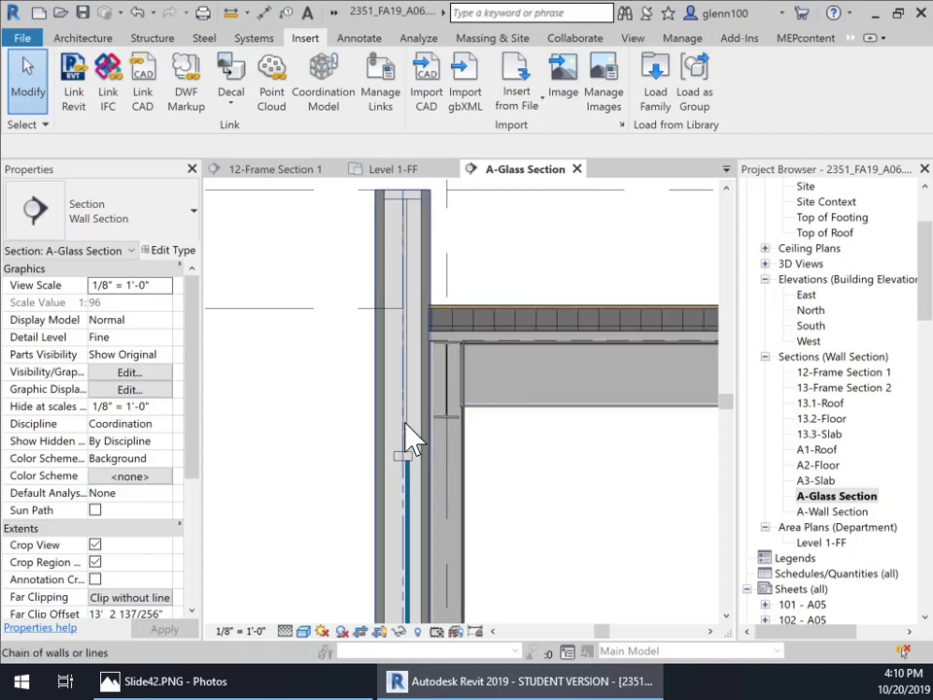
click(417, 441)
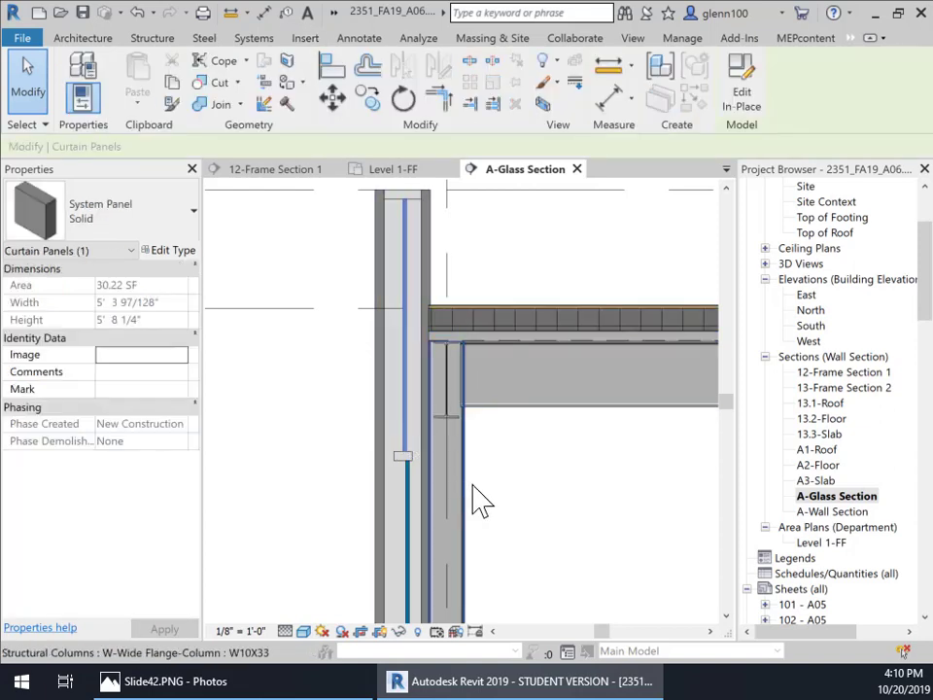
Step: Set the solid curtain panel type's offset to 1 inch
middle_drag(476, 500, 507, 443)
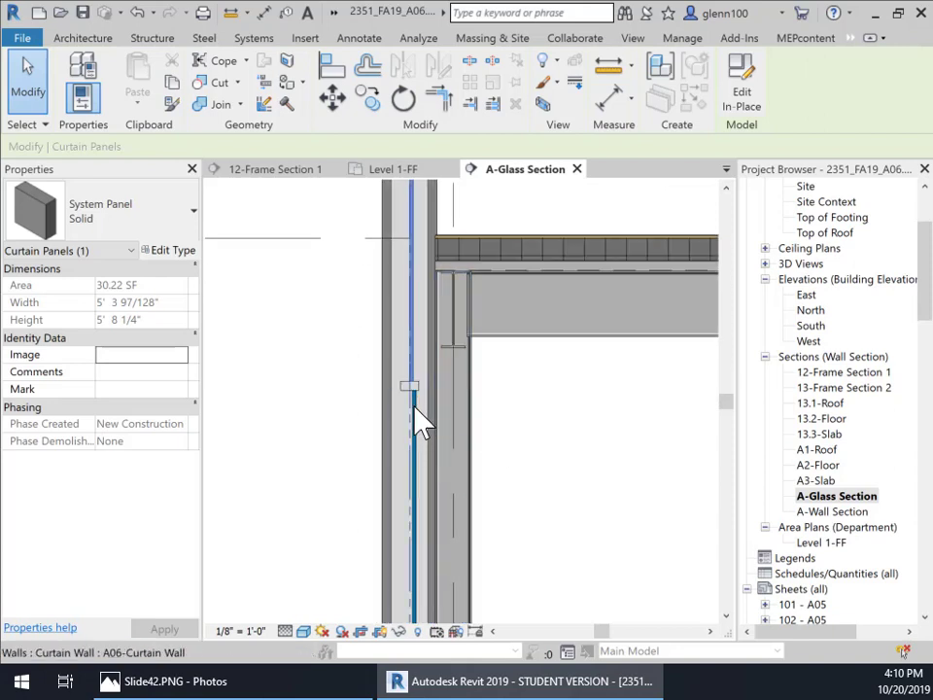
scroll(416, 408, up, 3)
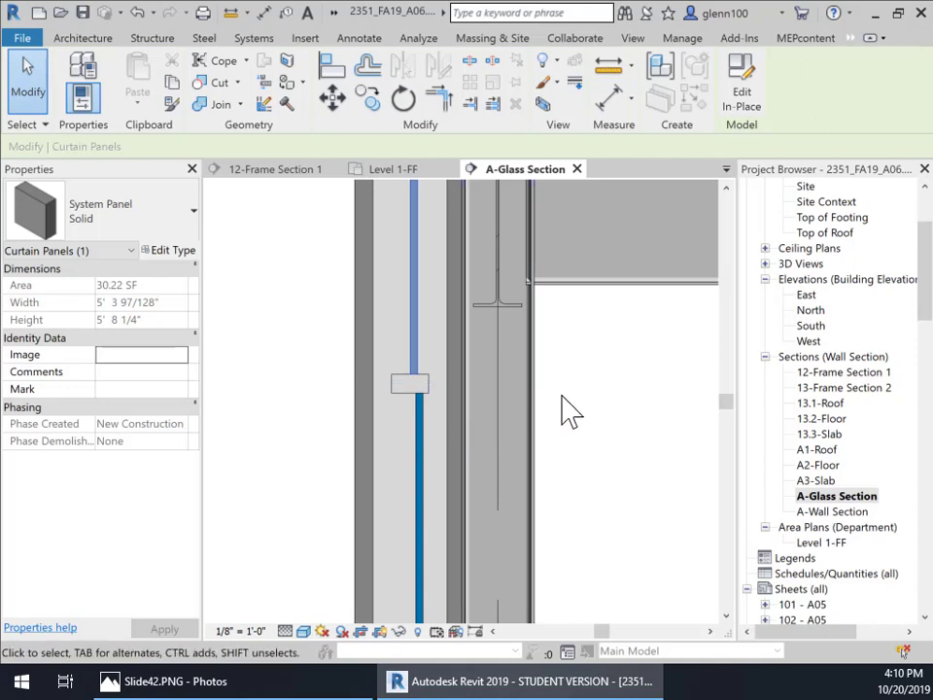
scroll(591, 396, down, 3)
middle_drag(626, 440, 530, 493)
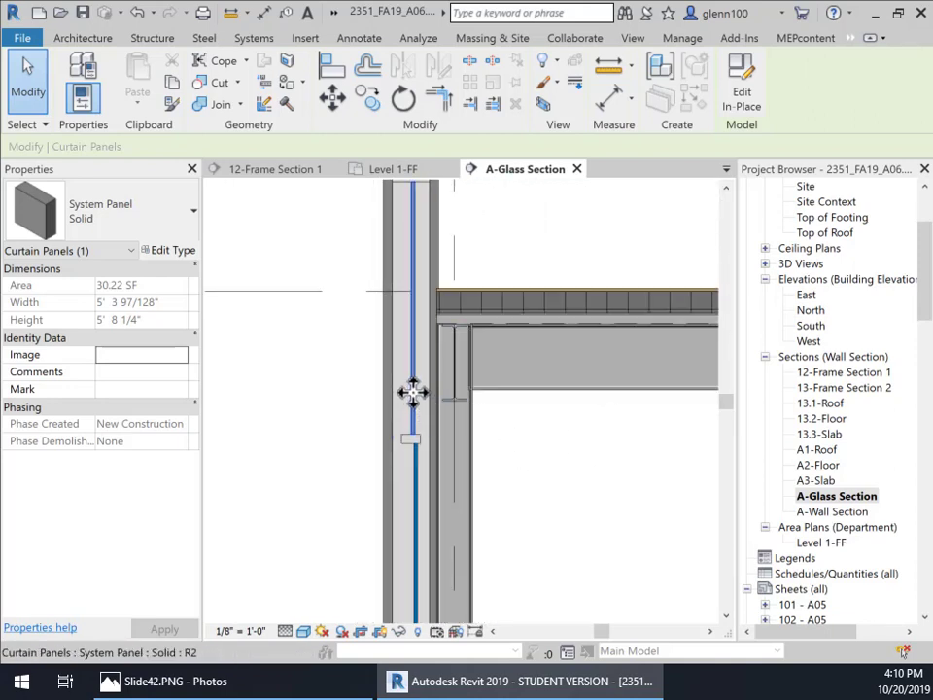
click(179, 255)
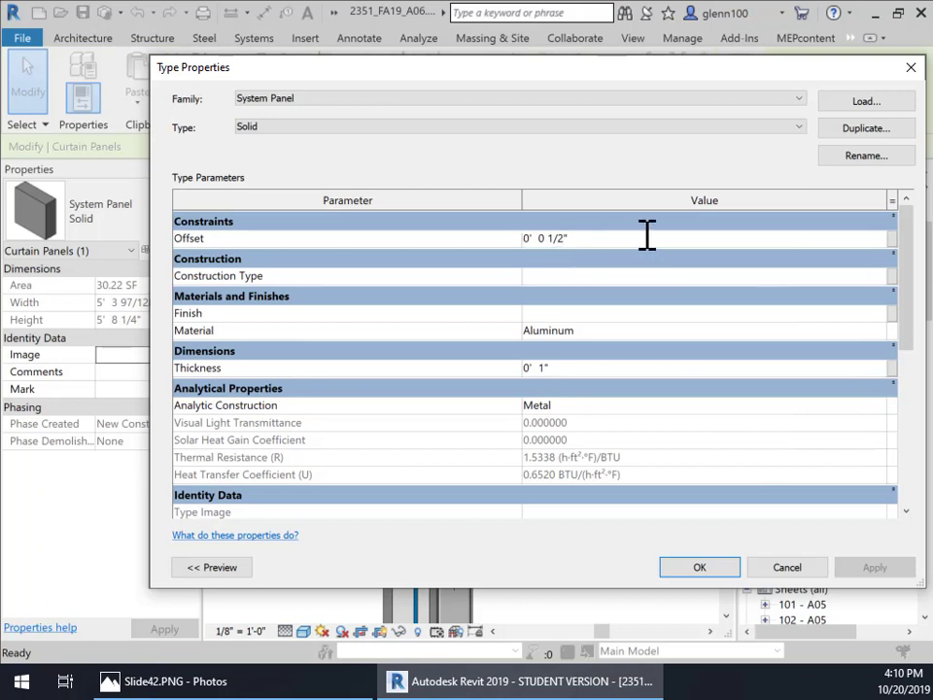
key(BackSpace)
key(BackSpace)
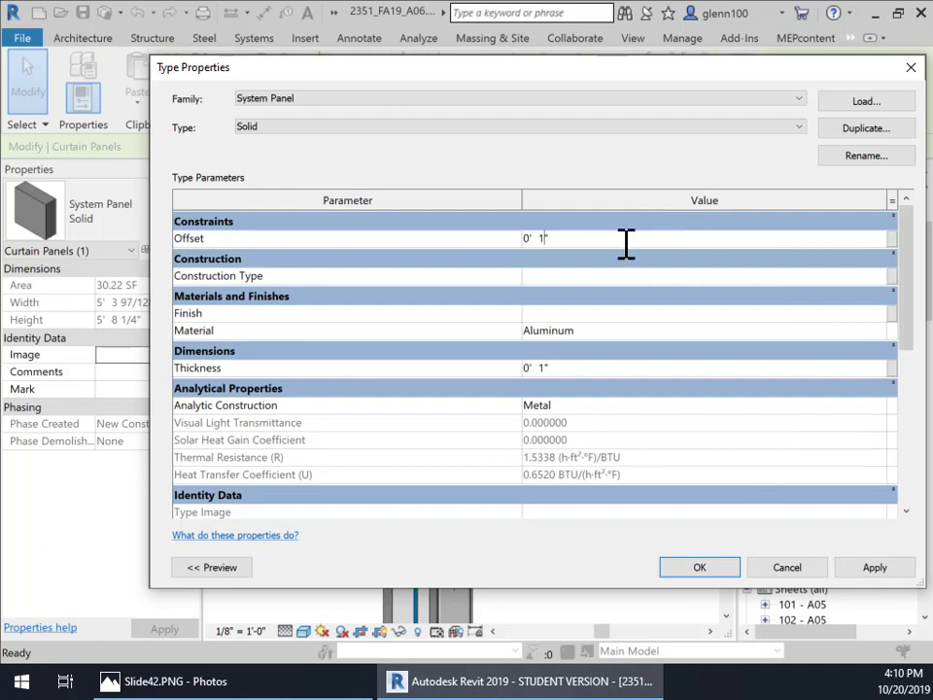
click(867, 569)
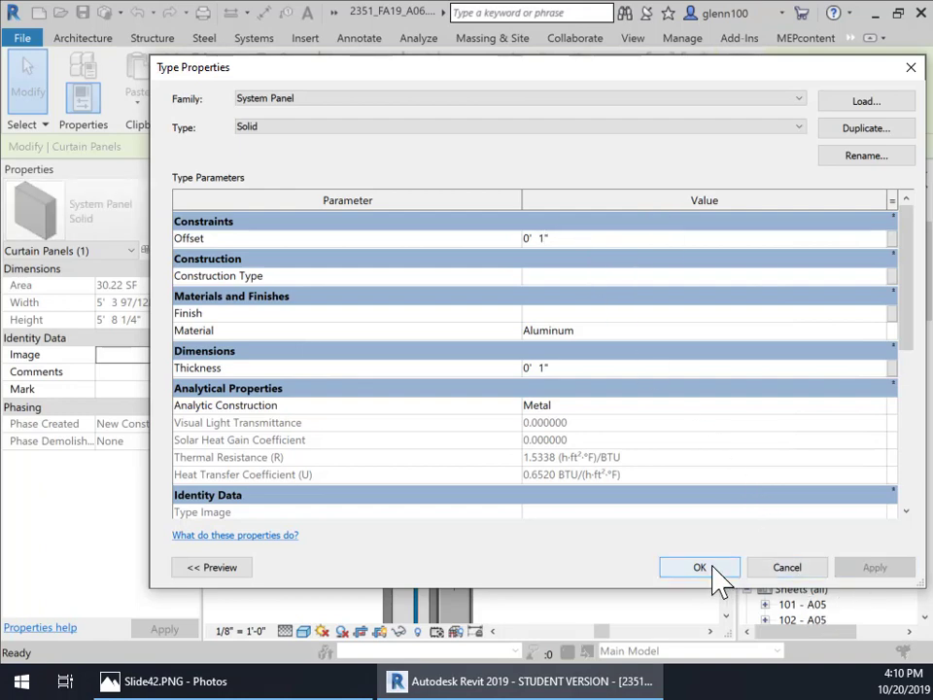
click(699, 568)
Step: Zoom into the panel and mullion junction and measure the panel's distance from the mullion
scroll(418, 462, up, 3)
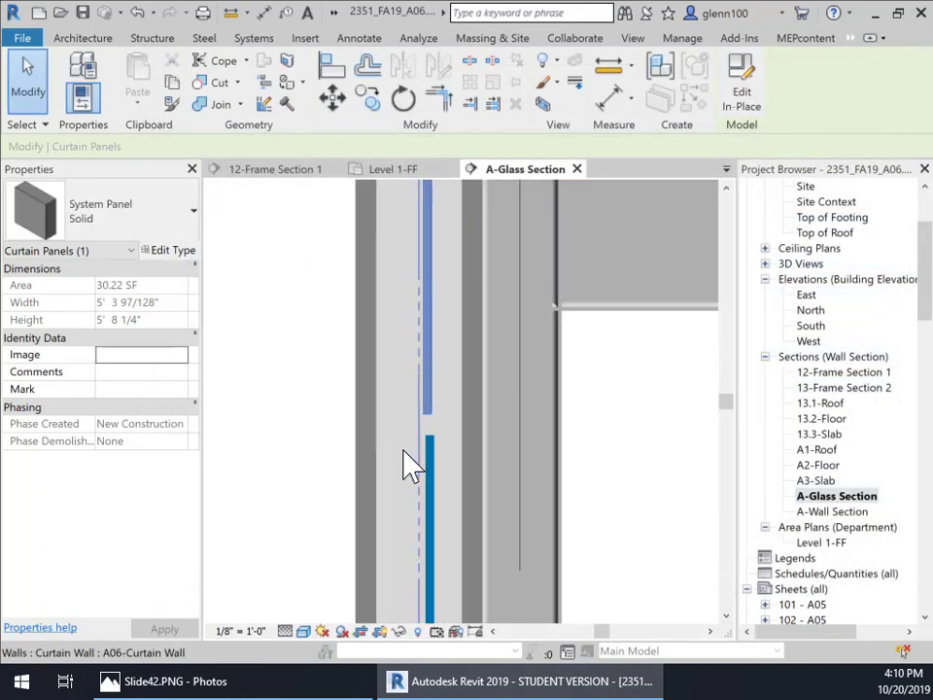
middle_drag(449, 476, 395, 410)
scroll(394, 418, up, 3)
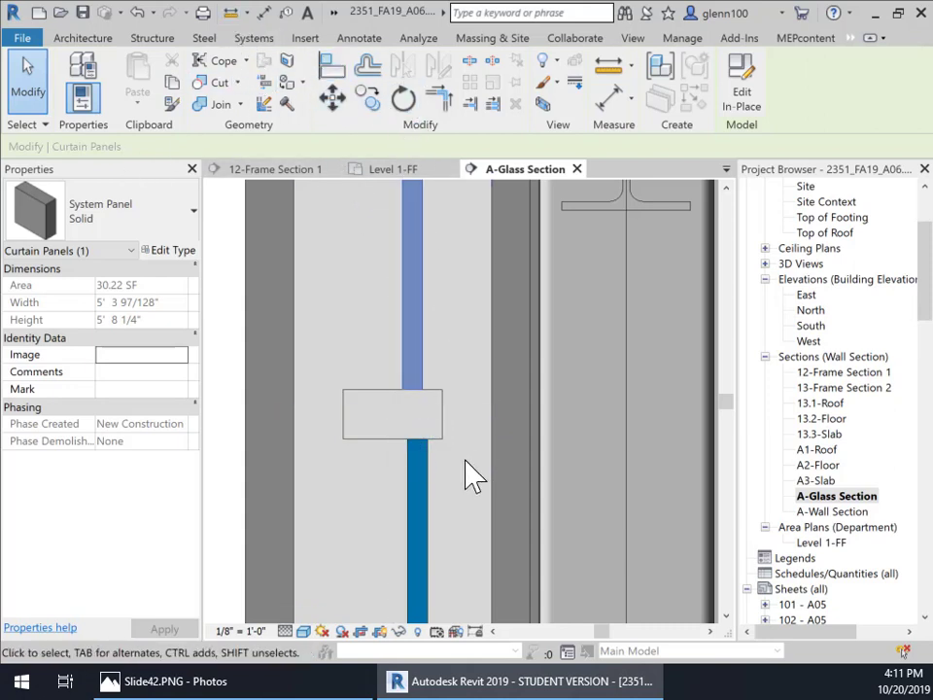
scroll(399, 394, up, 3)
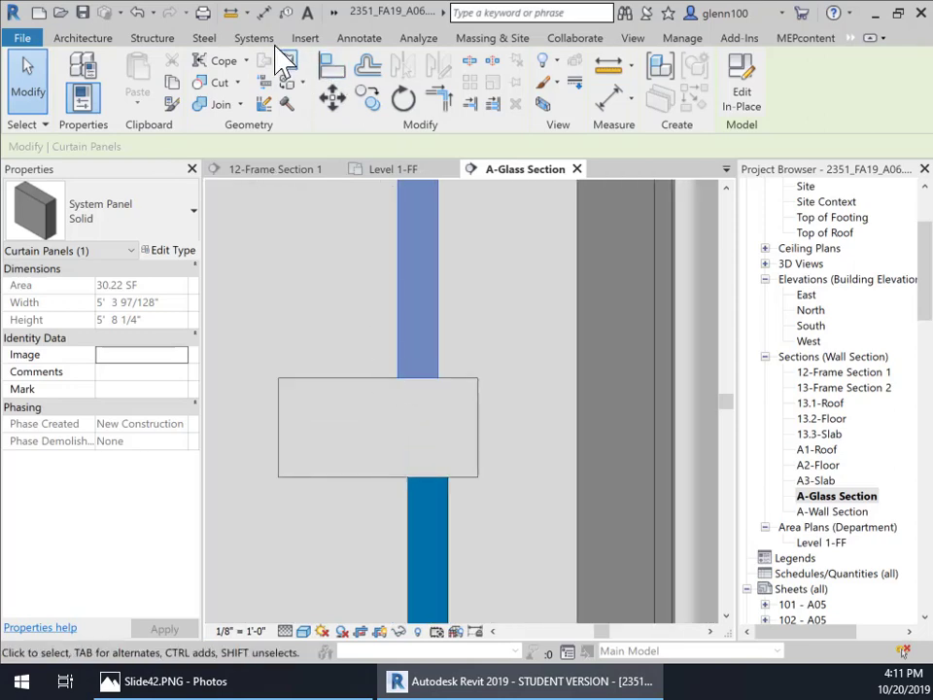
click(234, 12)
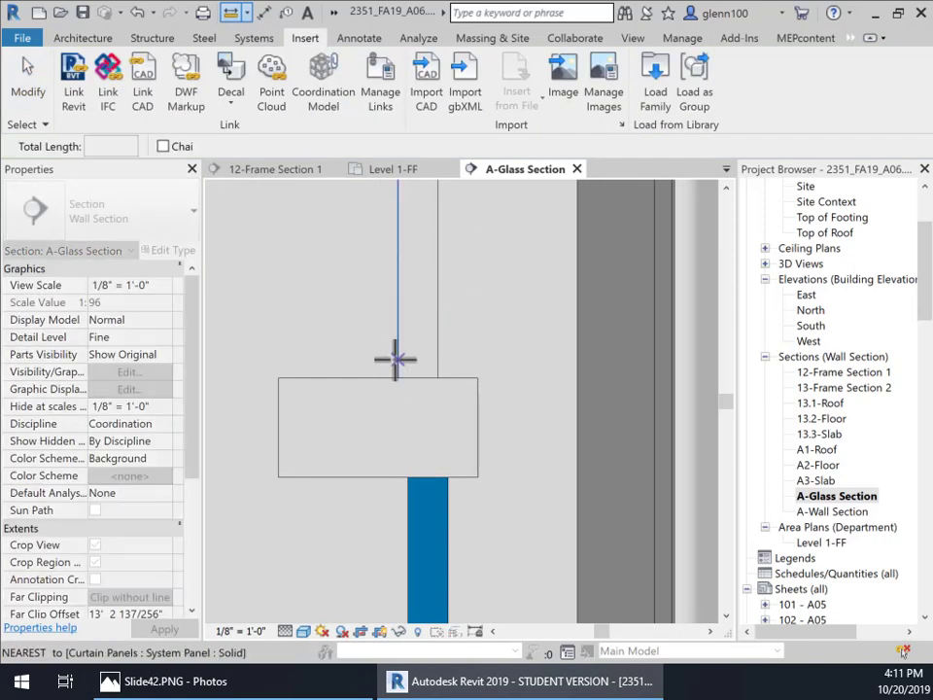
click(378, 340)
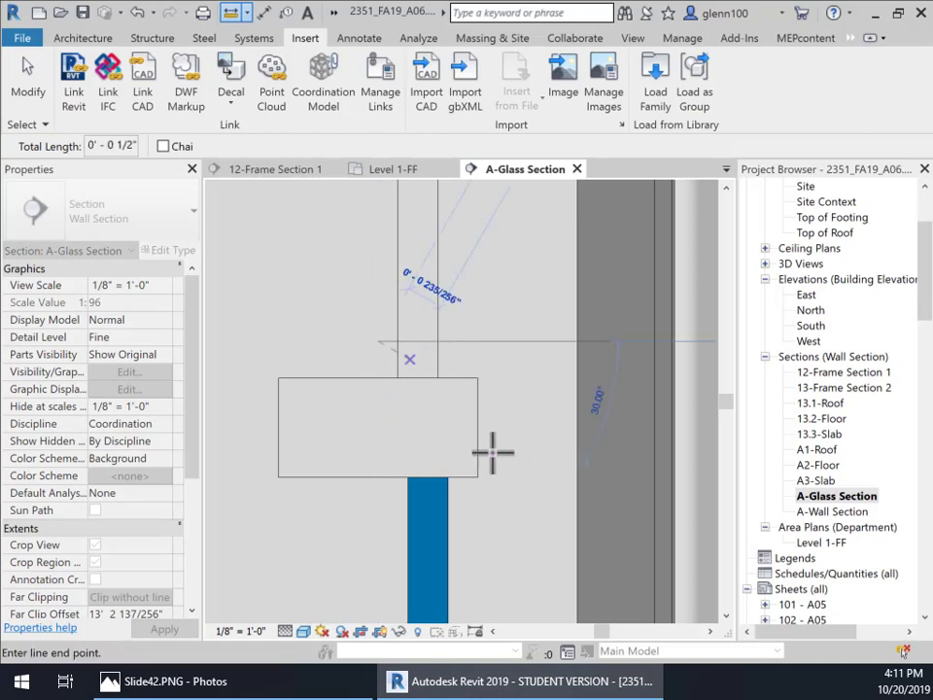
key(Escape)
key(Escape)
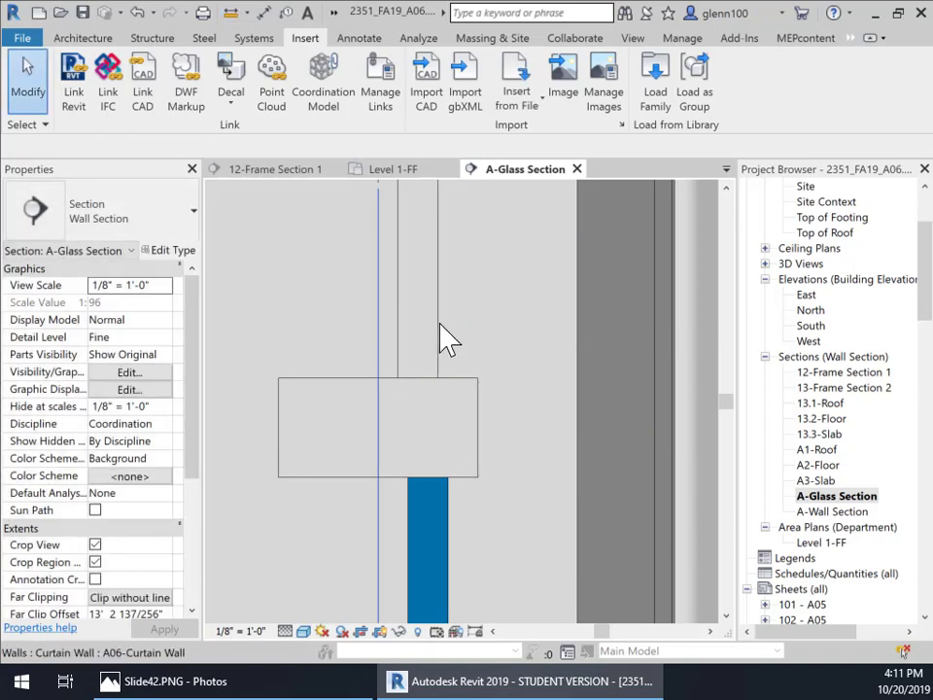
Step: Select the solid panel and set its type's thickness to 1 1/2 inches
key(Tab)
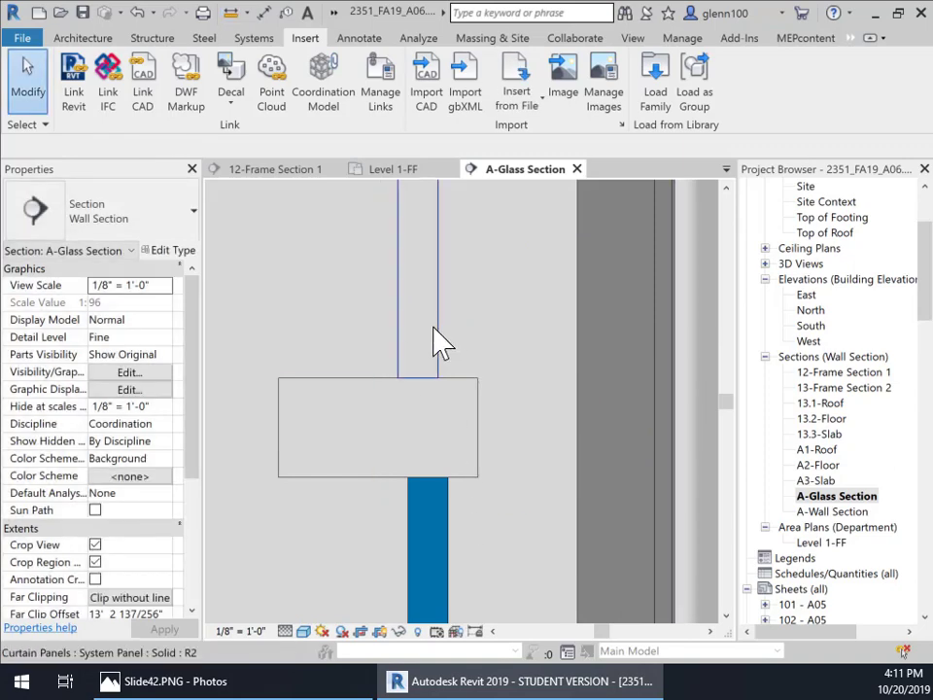
click(434, 340)
click(169, 257)
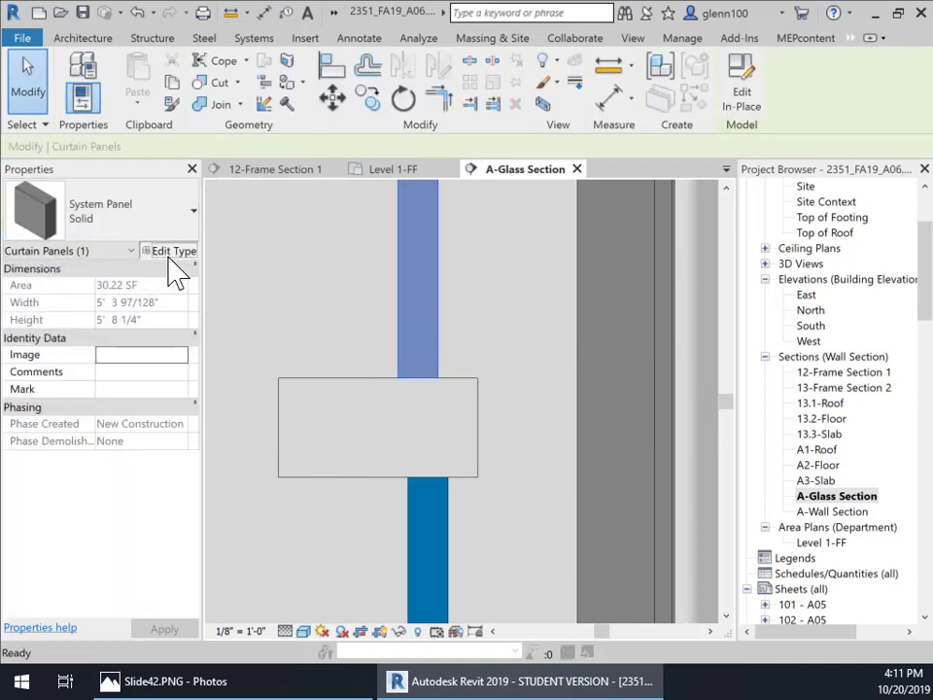
click(545, 371)
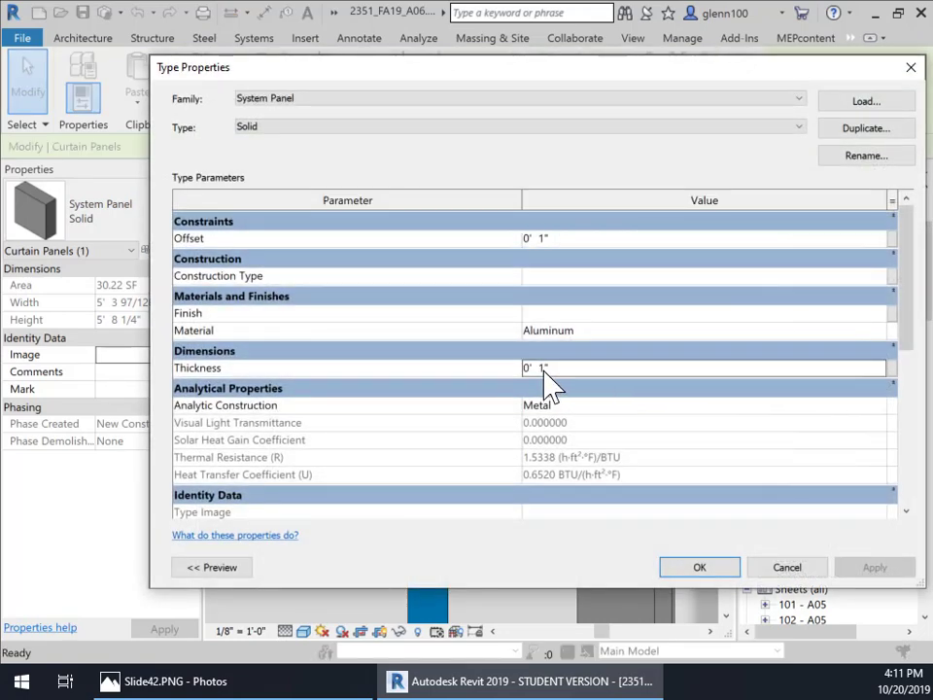
text(.5)
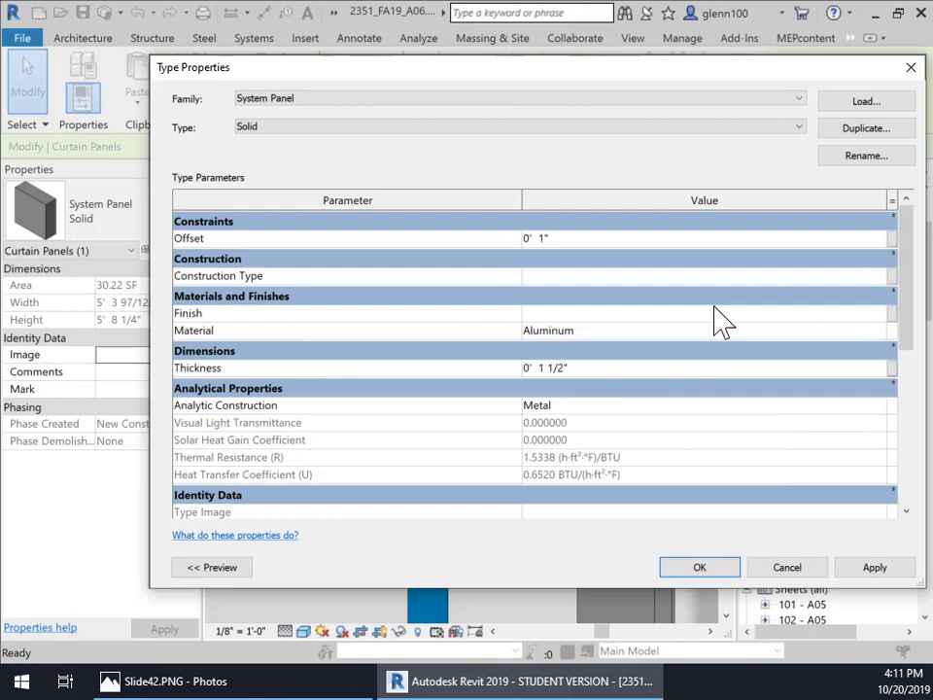
click(878, 568)
click(700, 569)
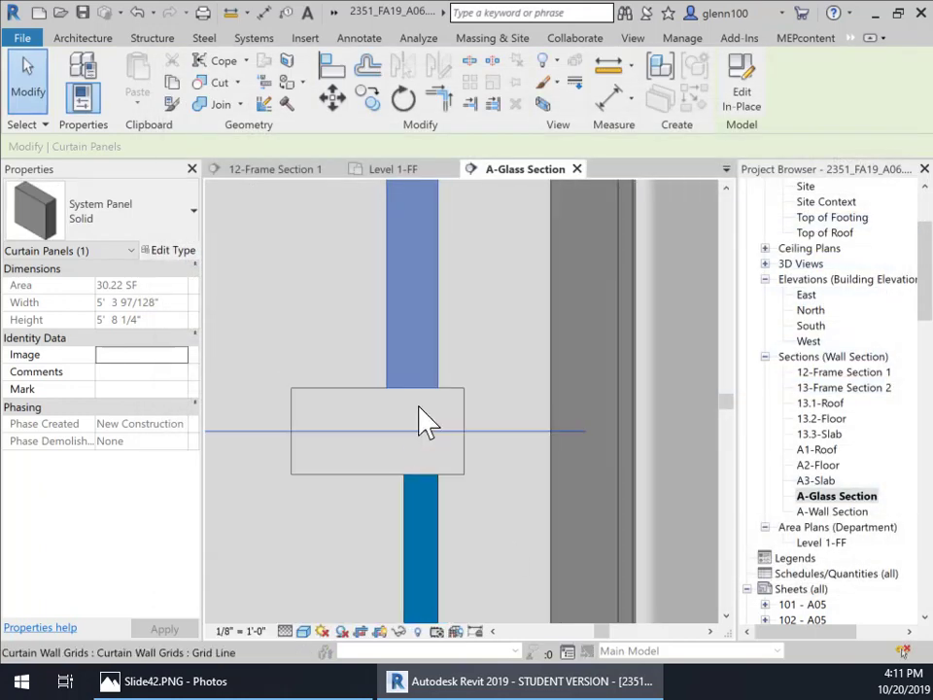
Step: Reset the solid panel type's thickness to 1 inch and set its offset to 1 1/2 inches
click(173, 254)
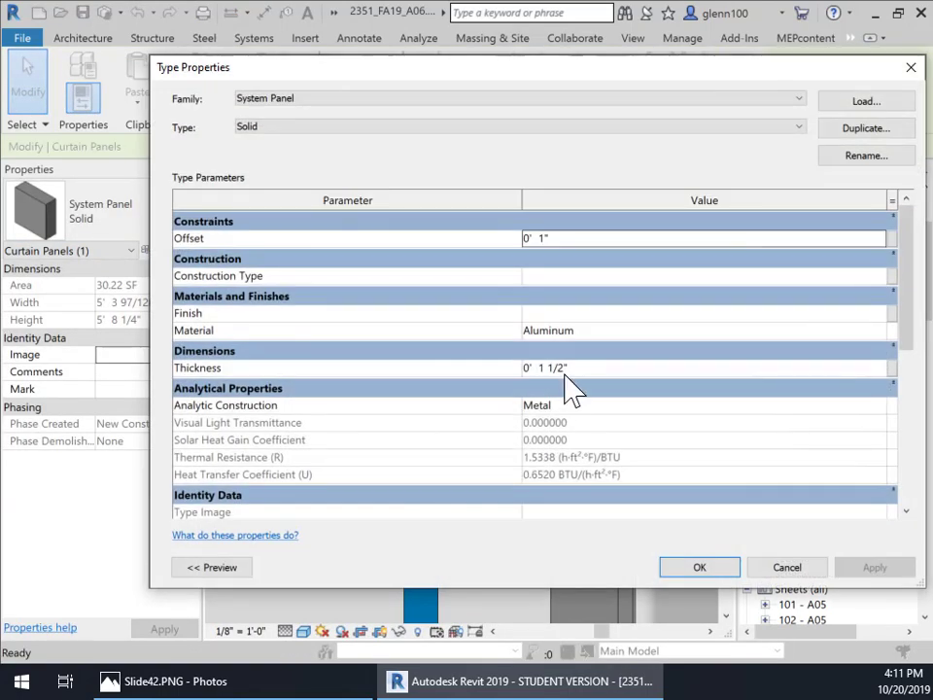
click(549, 369)
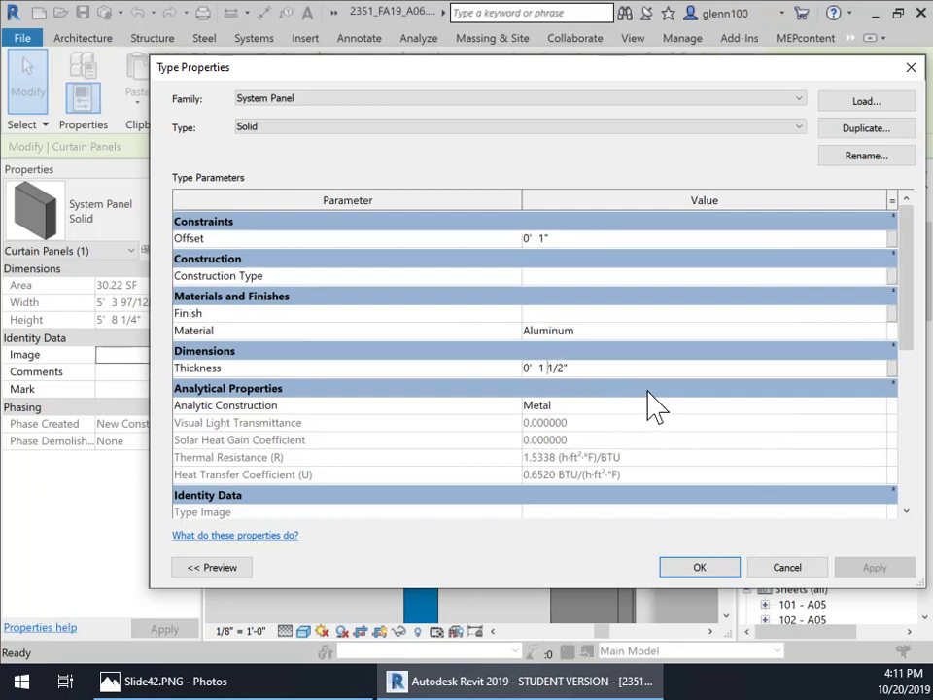
key(Delete)
key(Delete)
key(Delete)
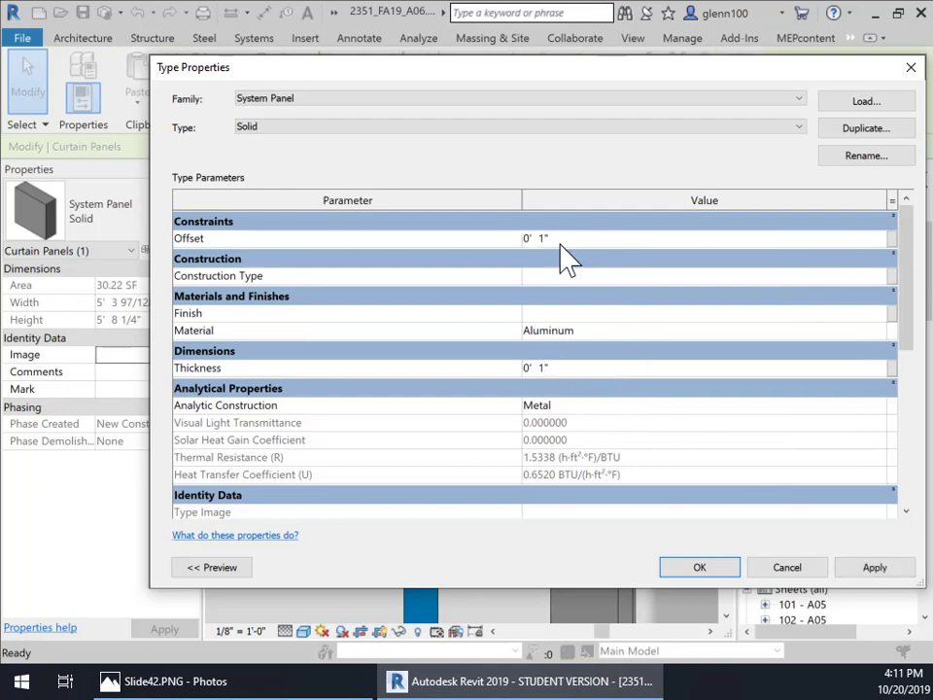
key(BackSpace)
click(873, 570)
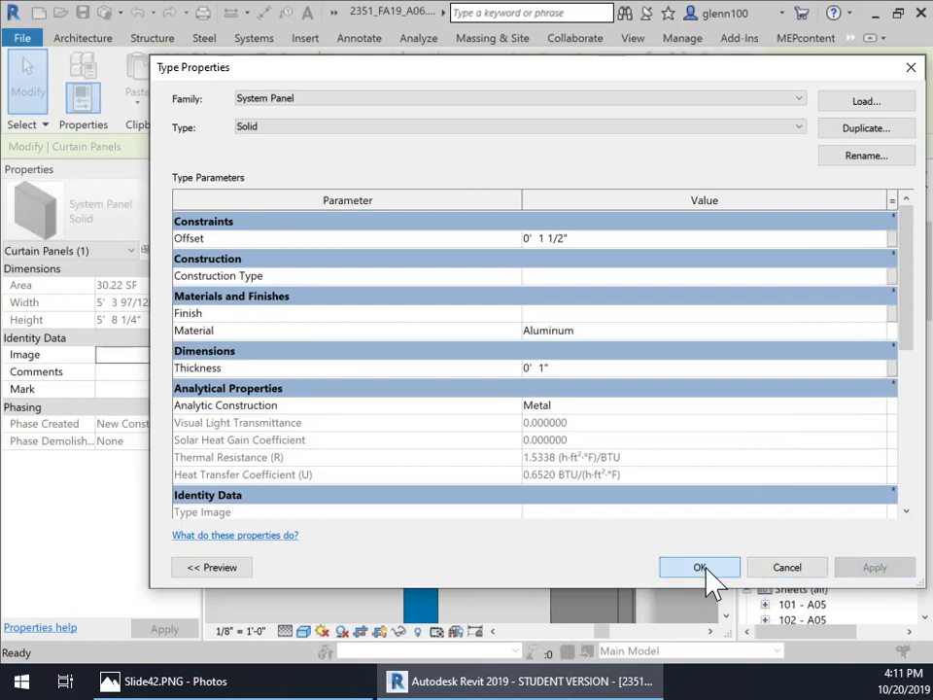
click(712, 566)
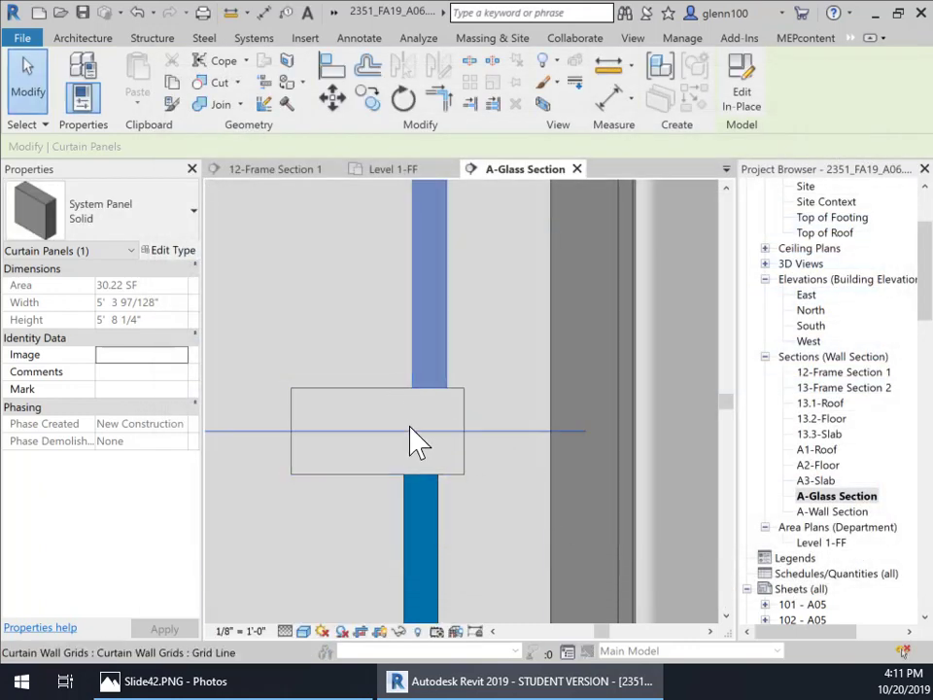
Step: Change the solid panel type's offset to 1 1/4 inches
scroll(413, 438, up, 2)
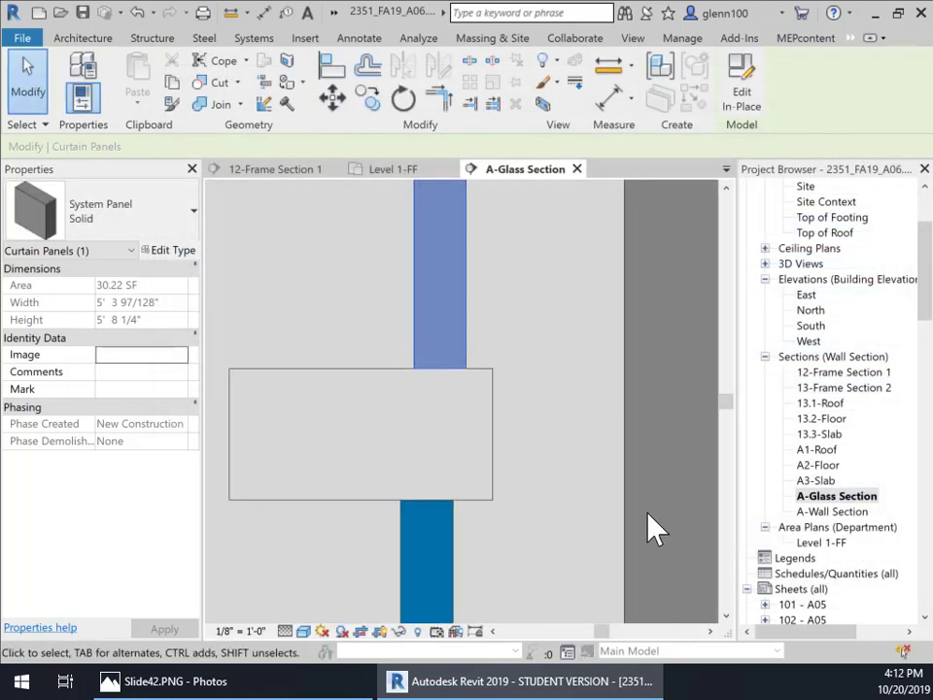
click(175, 252)
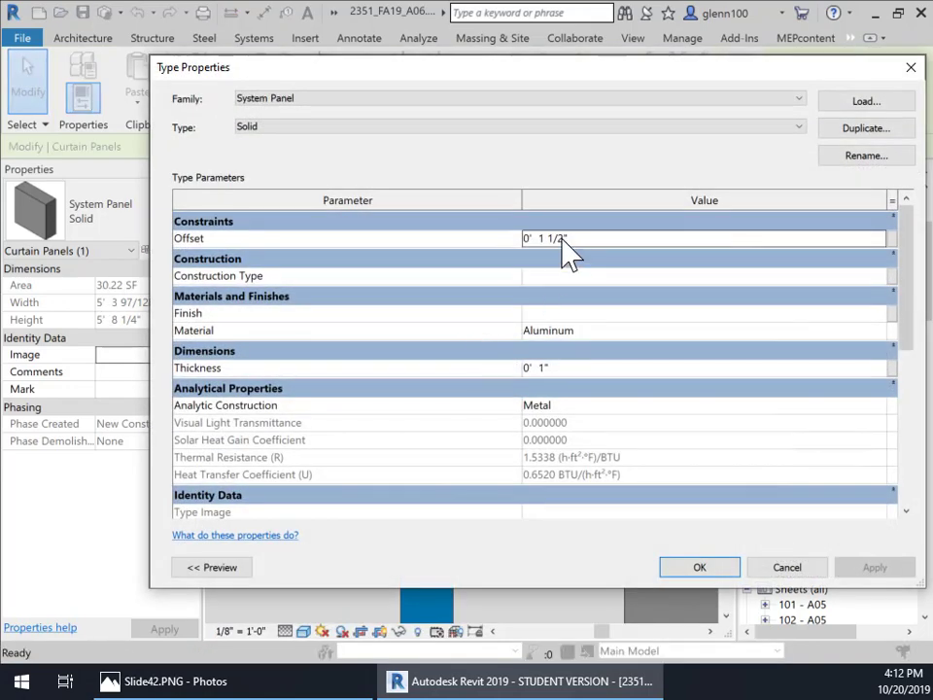
click(561, 239)
key(BackSpace)
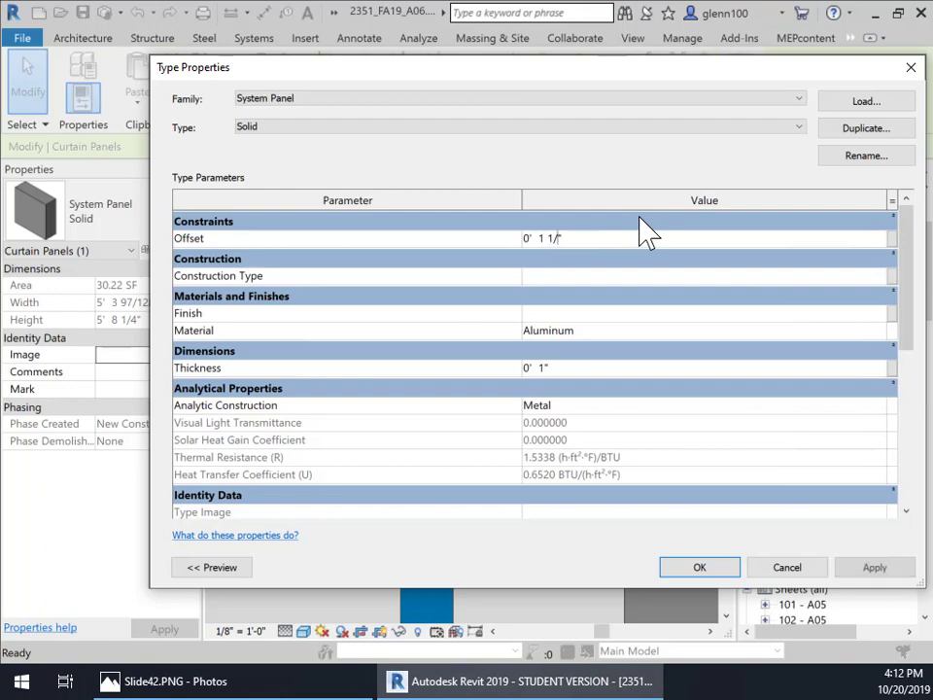
text(4)
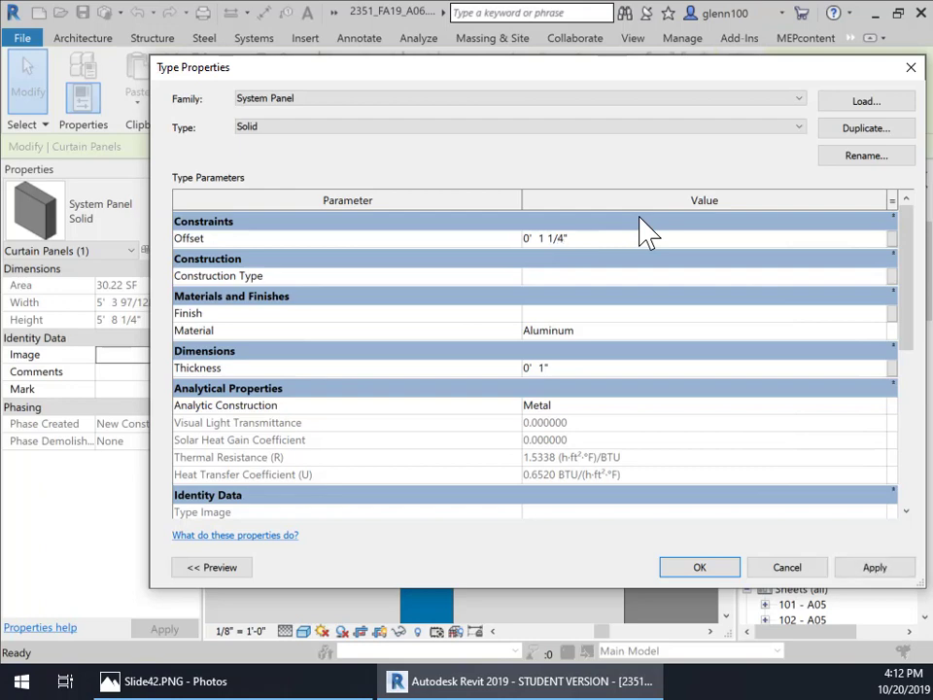
click(875, 567)
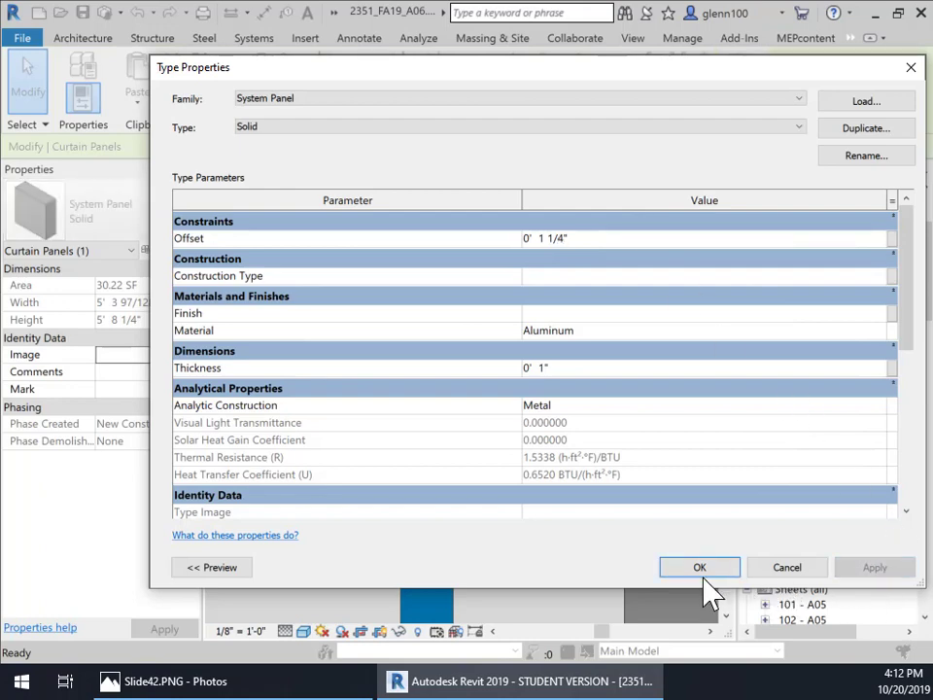
click(698, 572)
scroll(489, 511, down, 3)
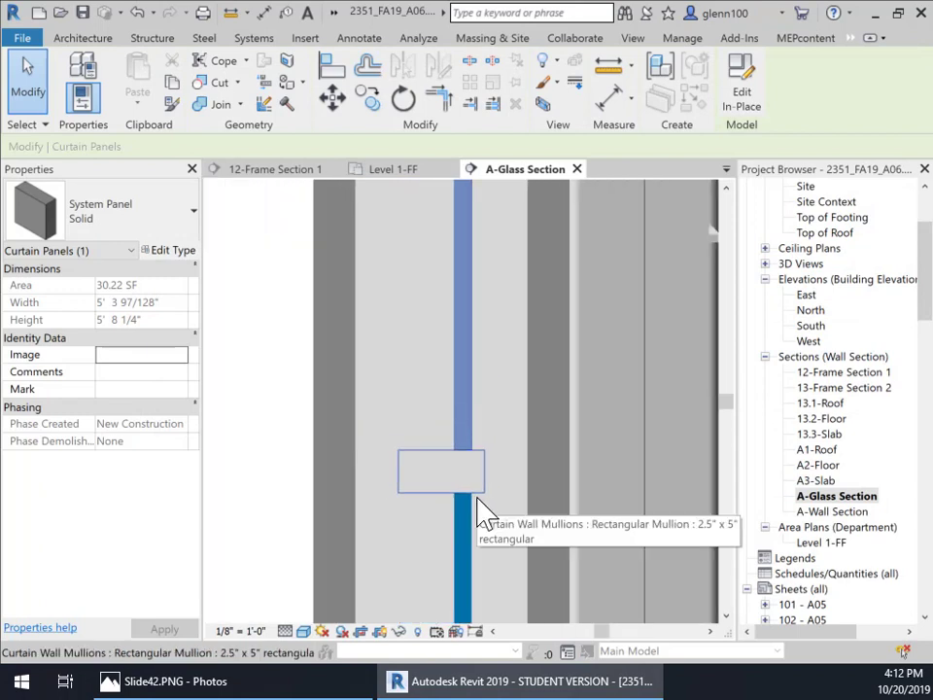
scroll(495, 495, down, 1)
middle_drag(501, 479, 452, 369)
scroll(450, 377, down, 2)
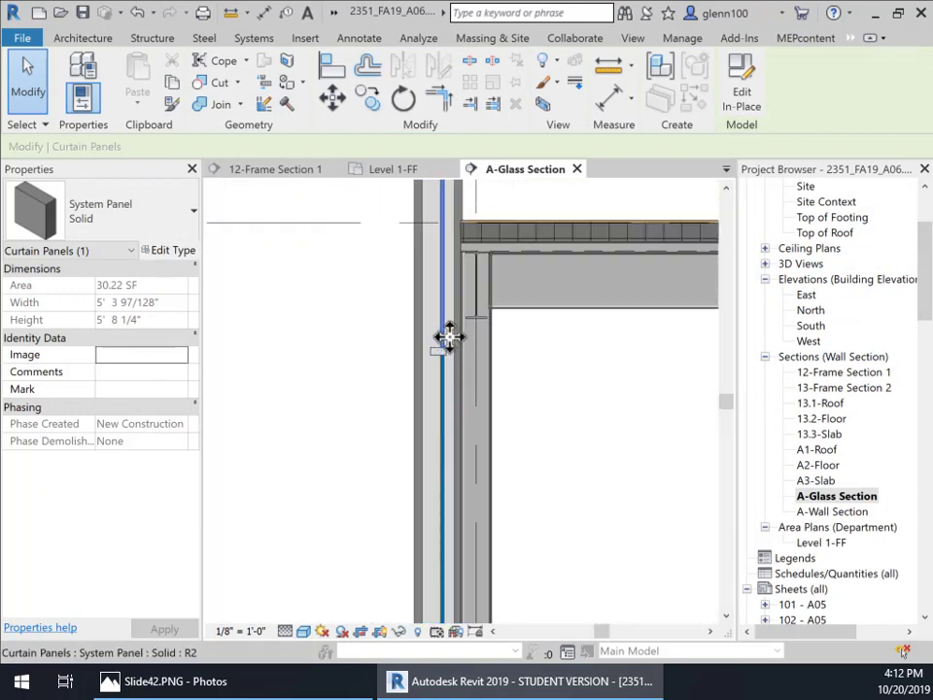